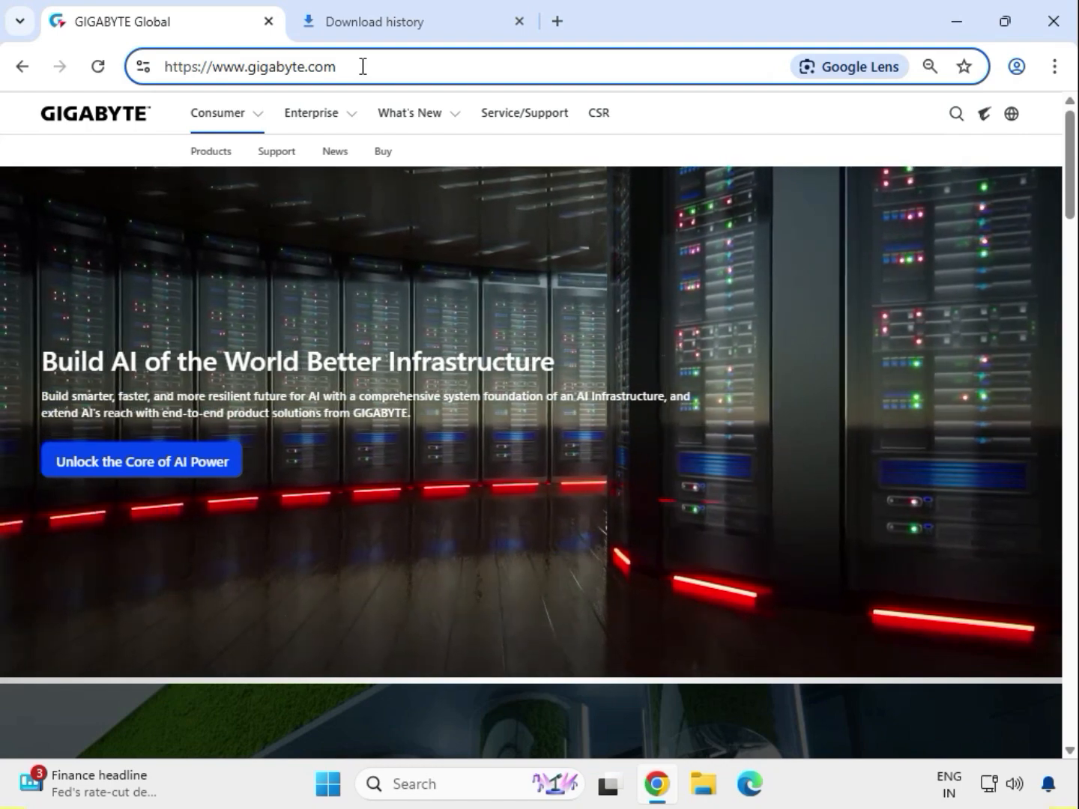
Search the GIGABYTE site for X570S AERO G
click(794, 112)
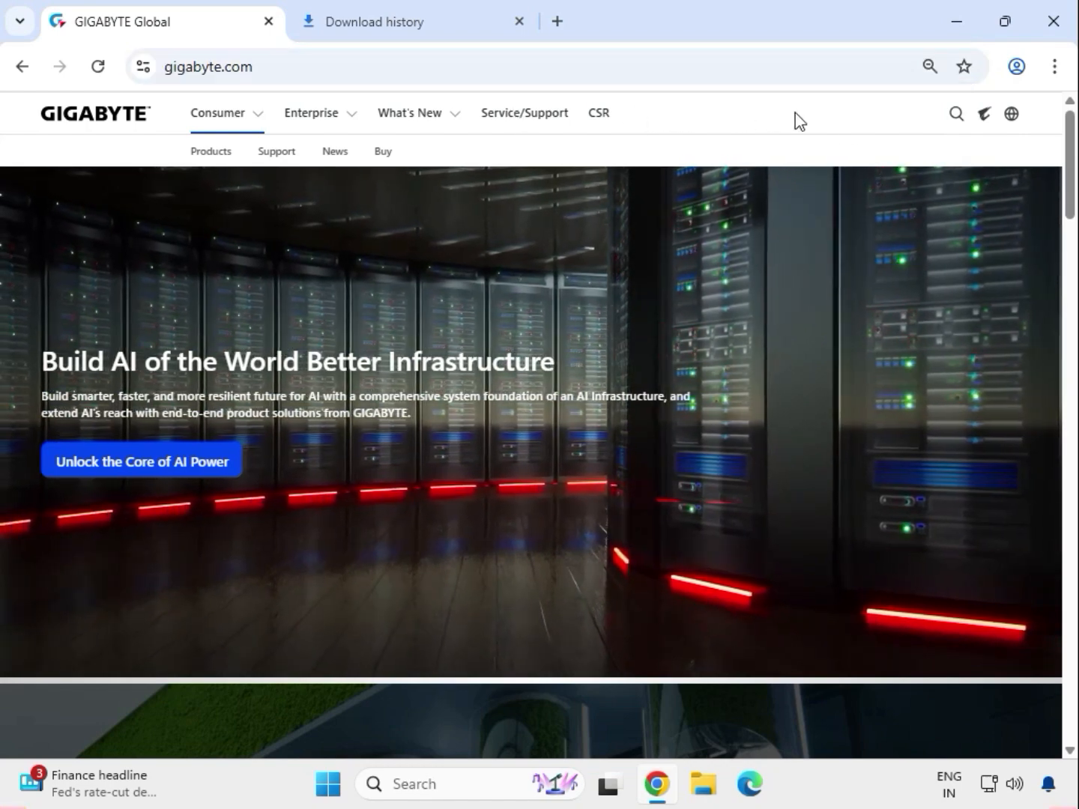
click(954, 117)
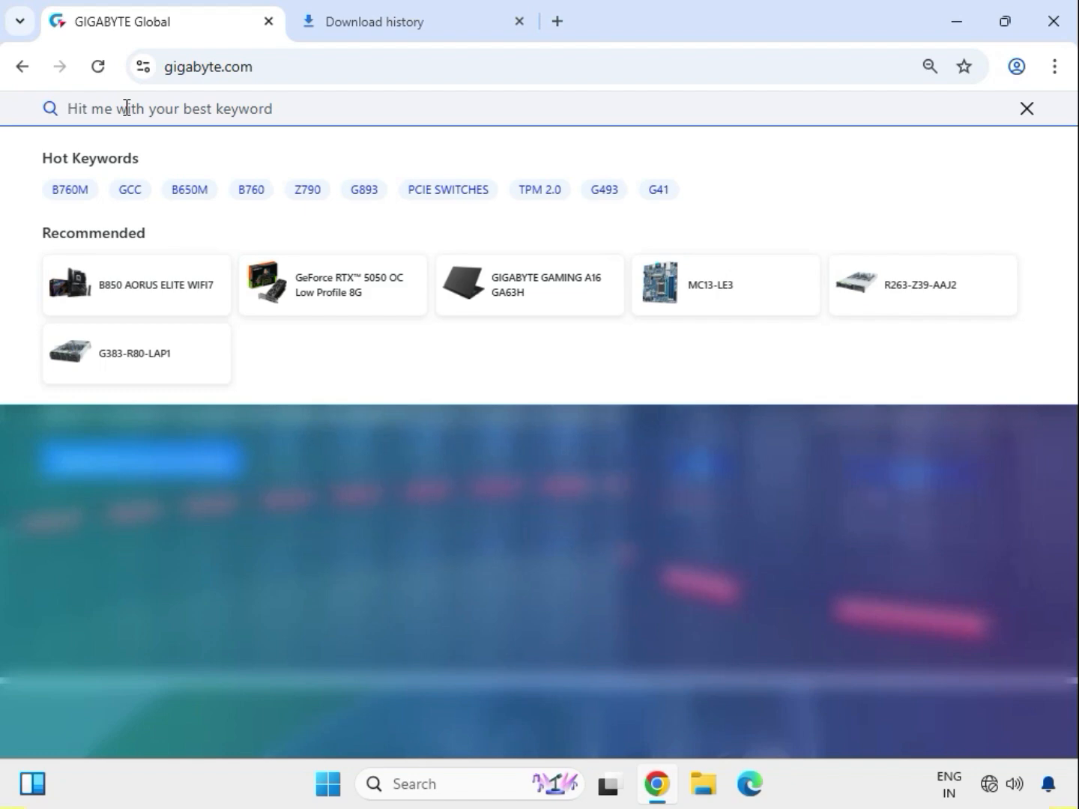
text(x570s)
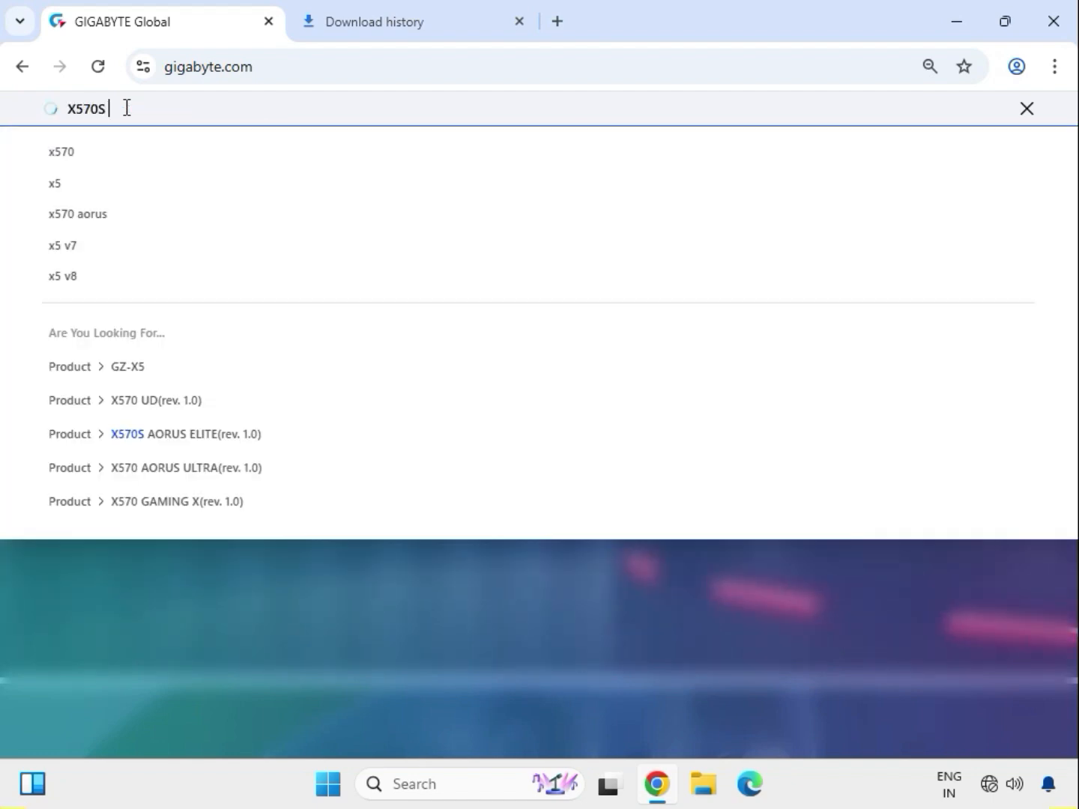
text( ae)
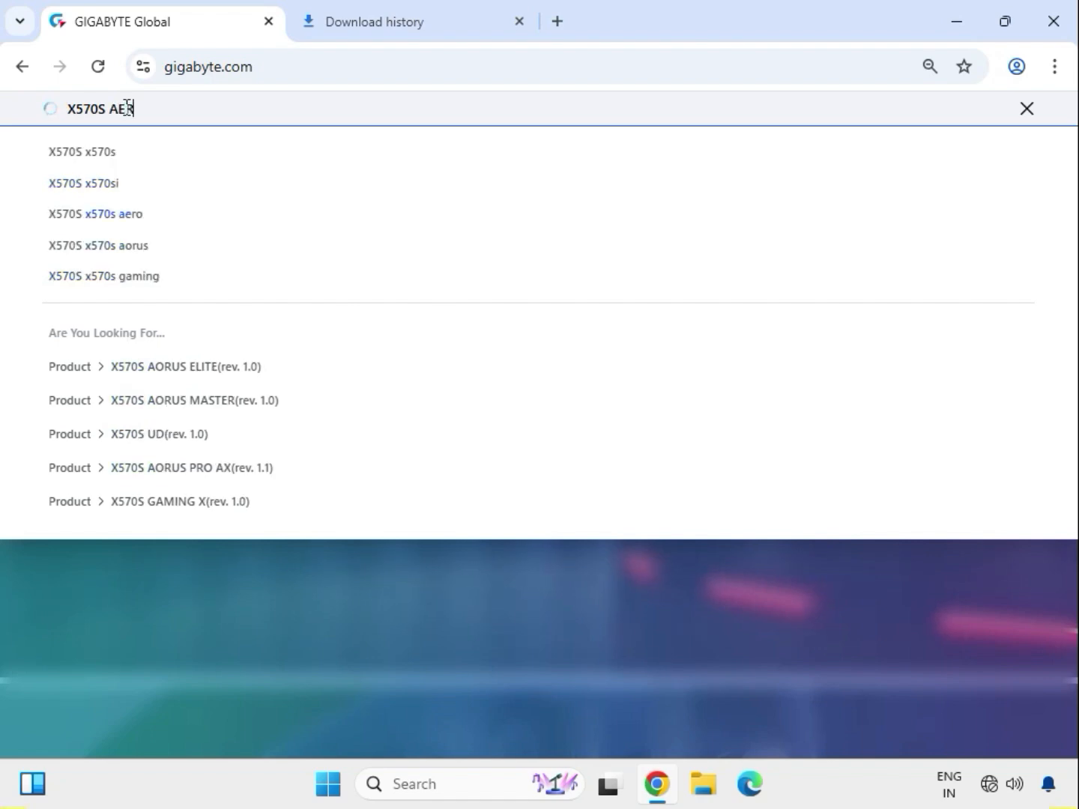
text(ro )
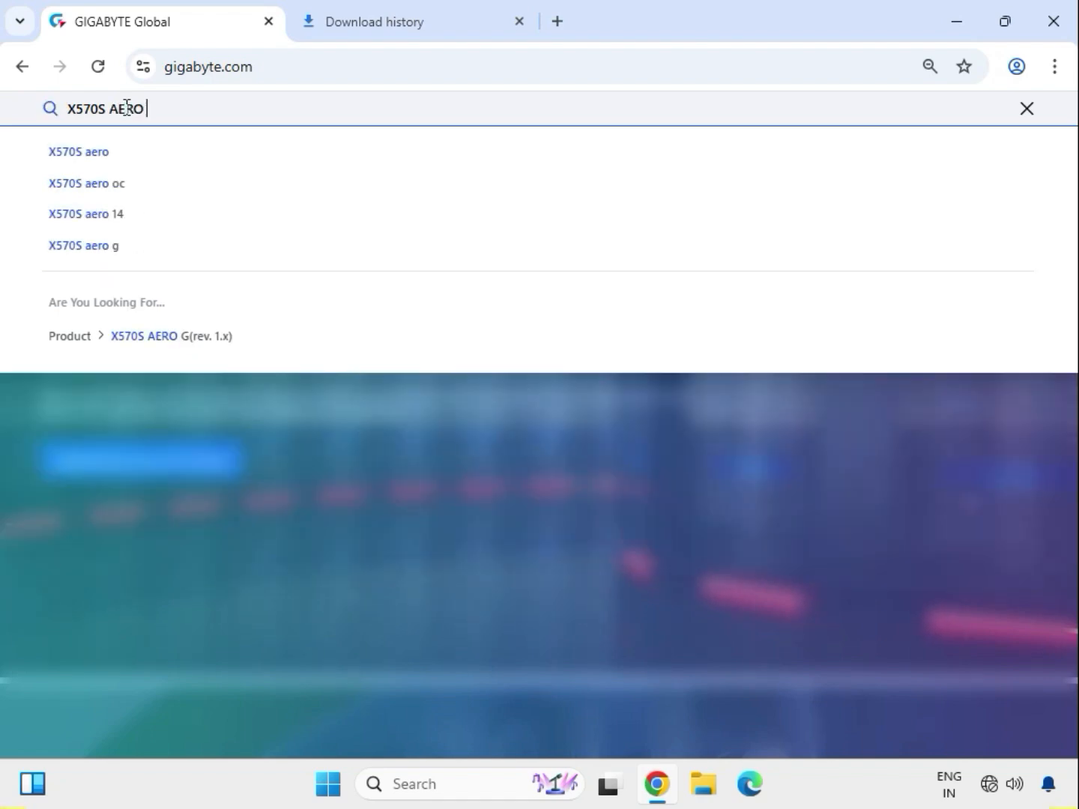
text(g)
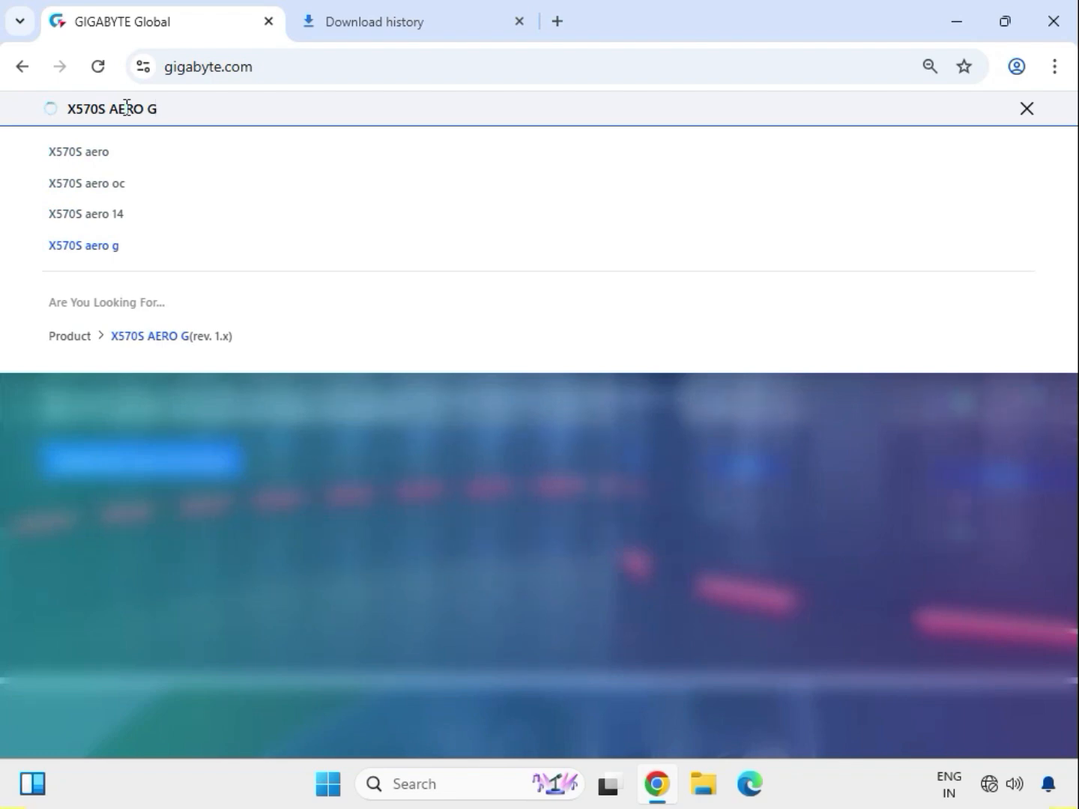
key(Return)
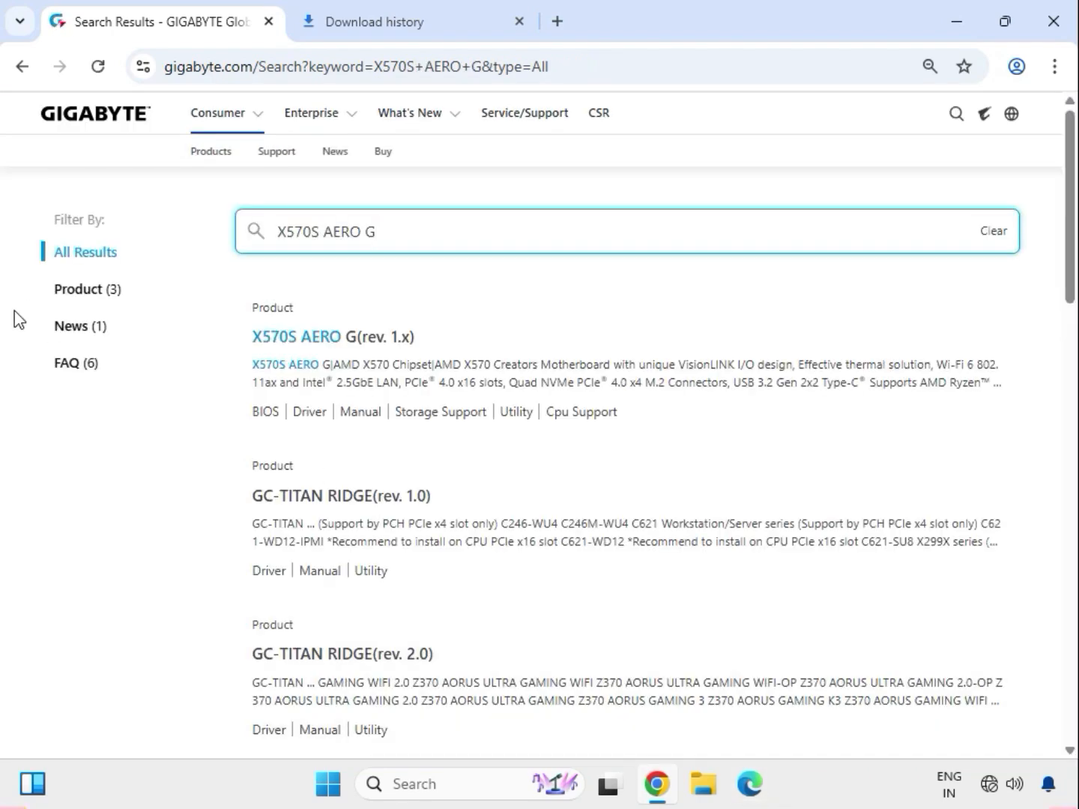
Filter the results to products, open the X570S AERO G (rev. 1.x) page and go to its Support section
click(79, 301)
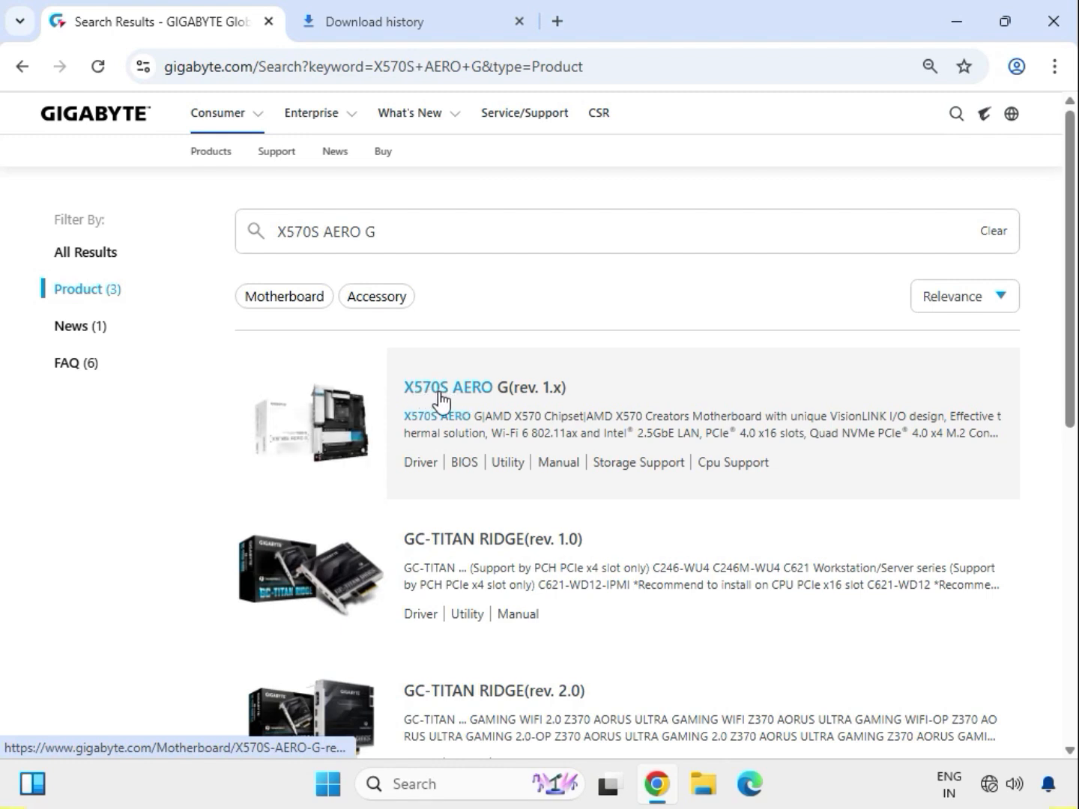
click(555, 423)
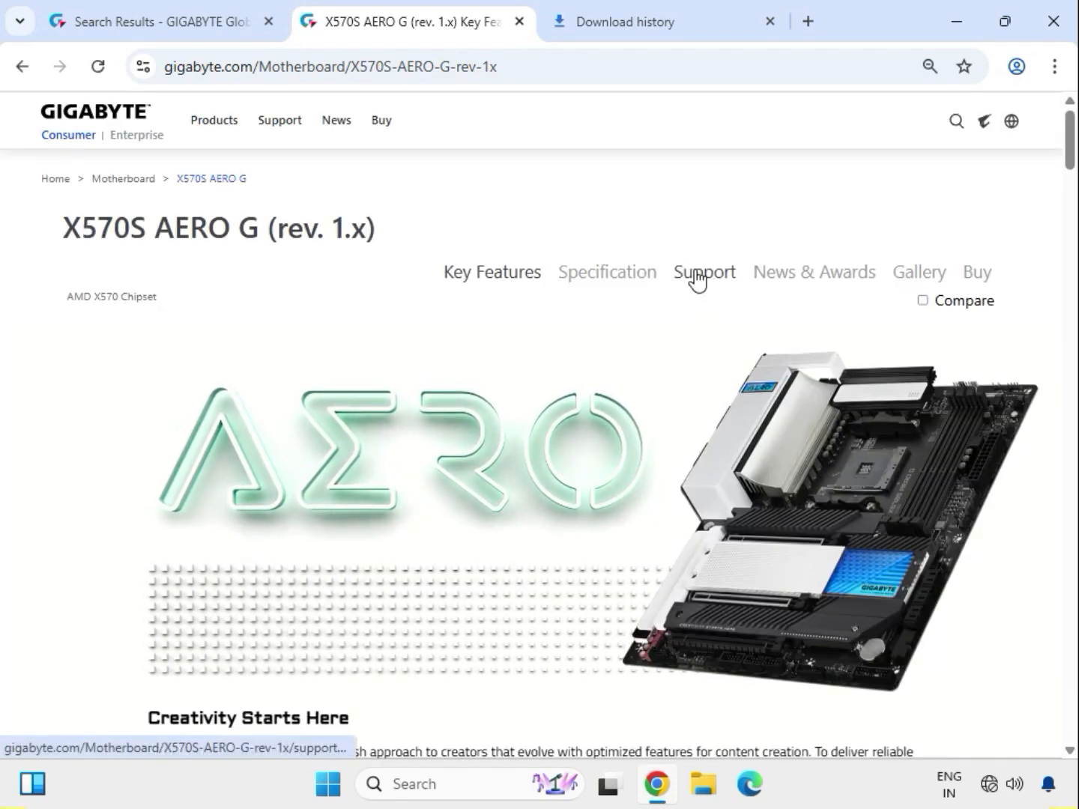
click(697, 279)
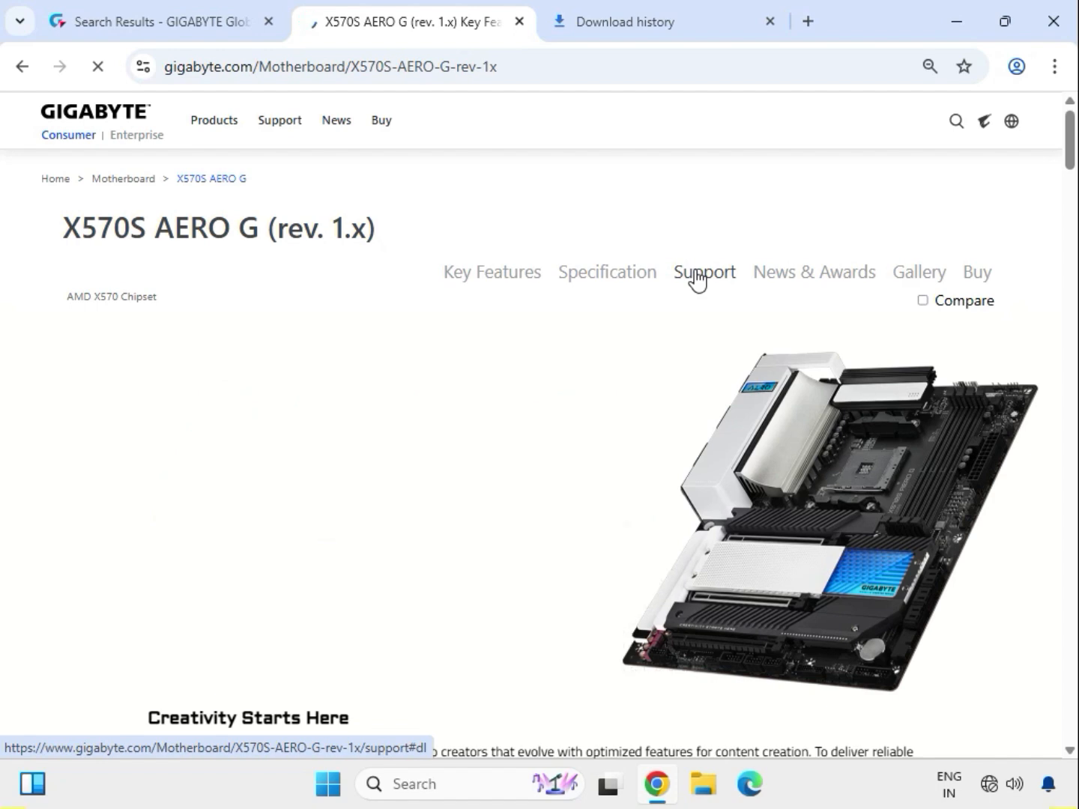
click(696, 279)
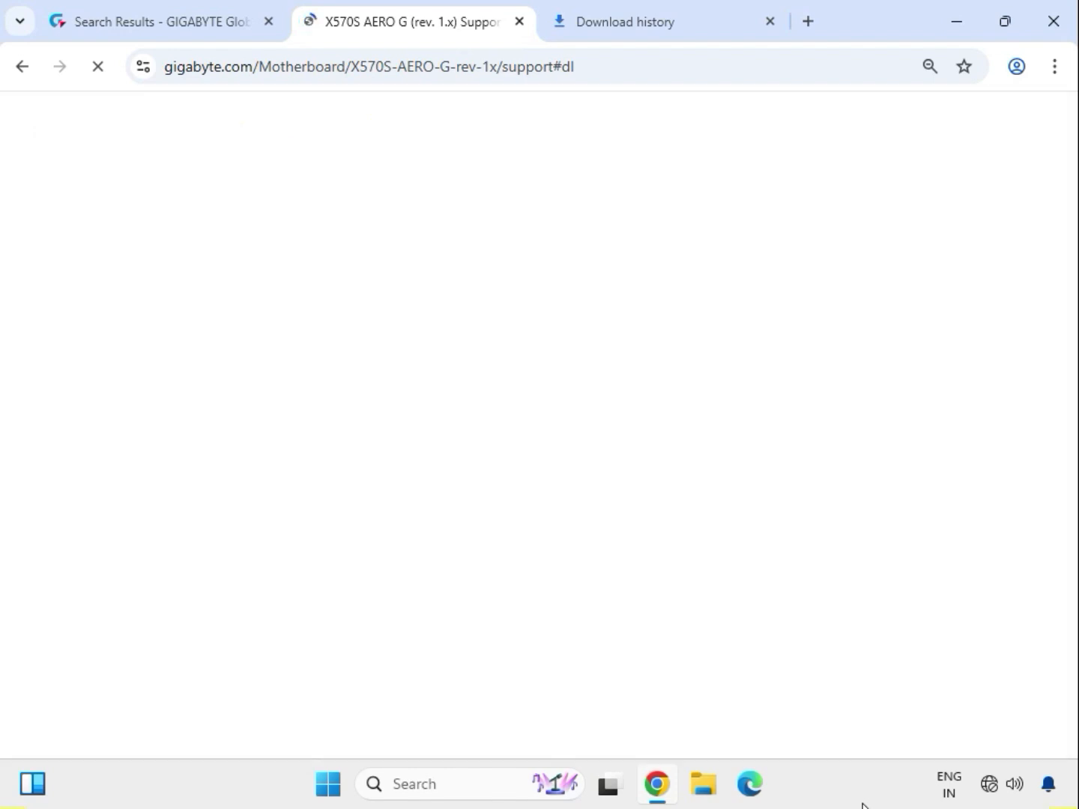
Set the Driver OS to Windows 11 64bit and download the Realtek HD Audio Driver
click(233, 403)
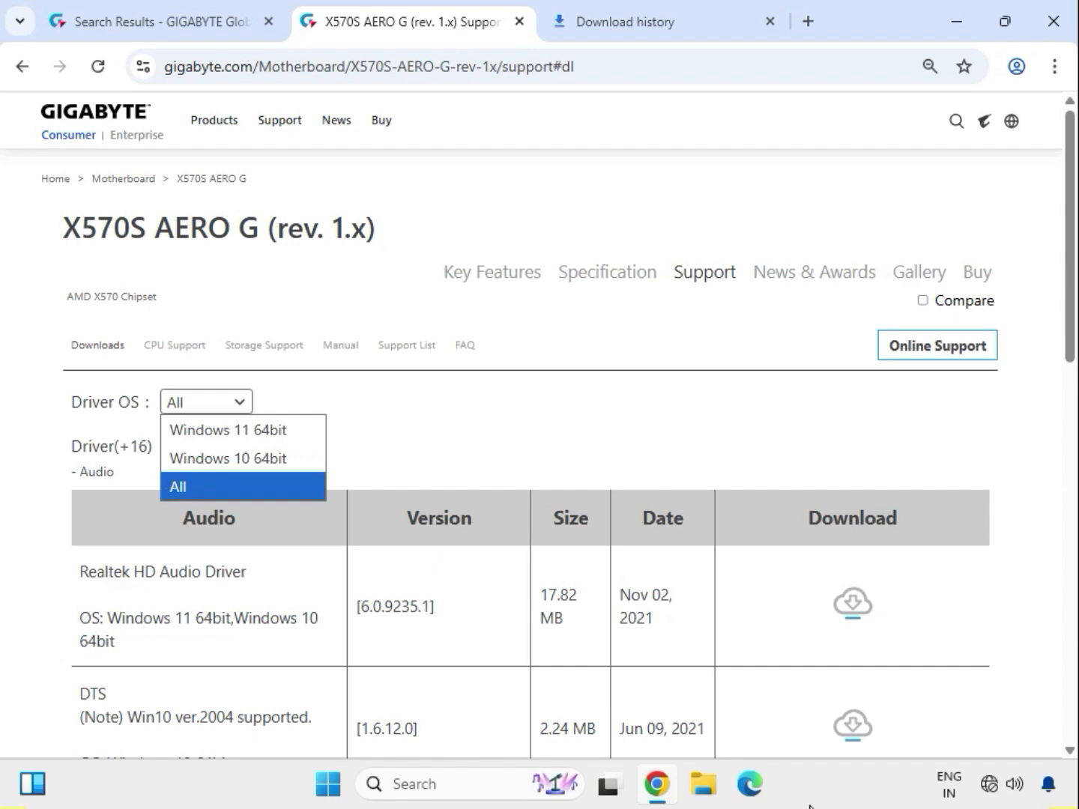
click(264, 435)
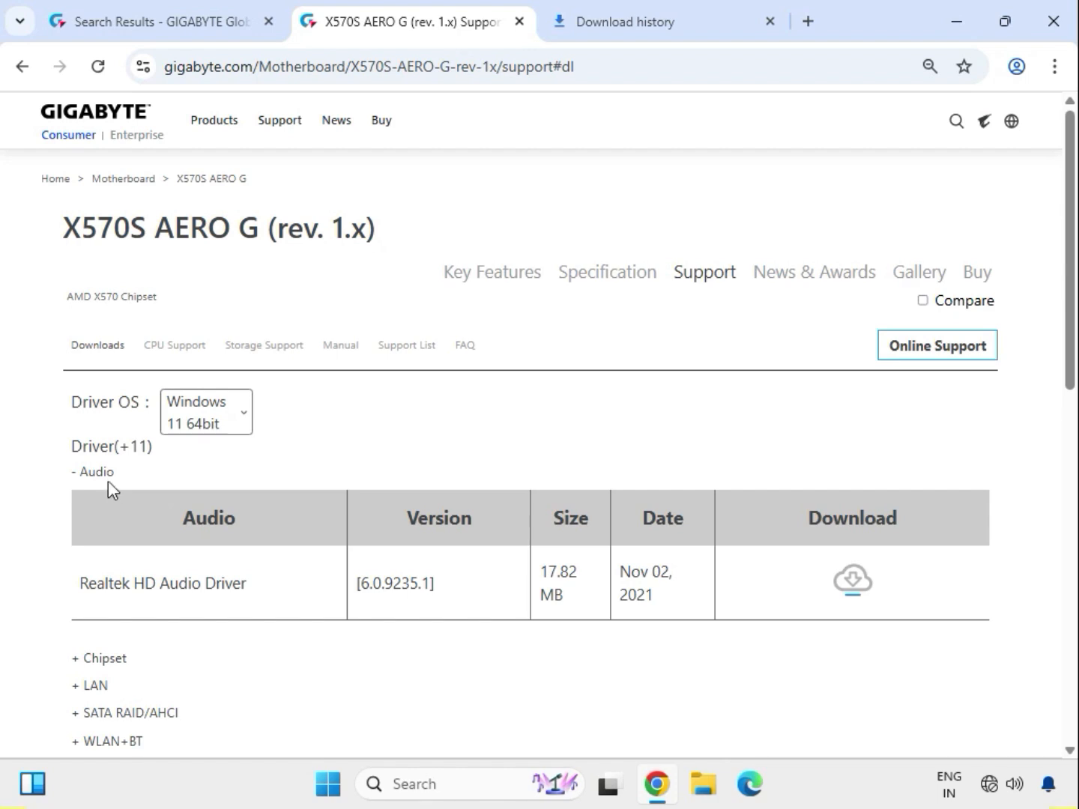
drag(114, 473, 86, 474)
drag(137, 584, 712, 629)
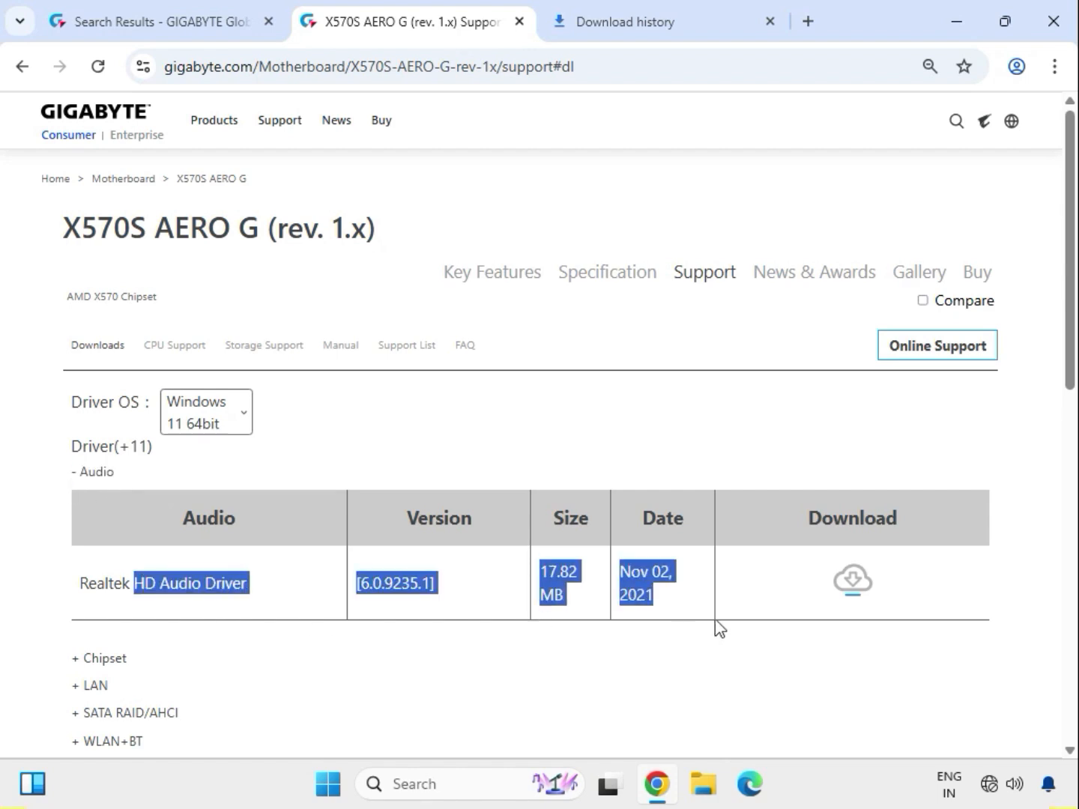
click(859, 597)
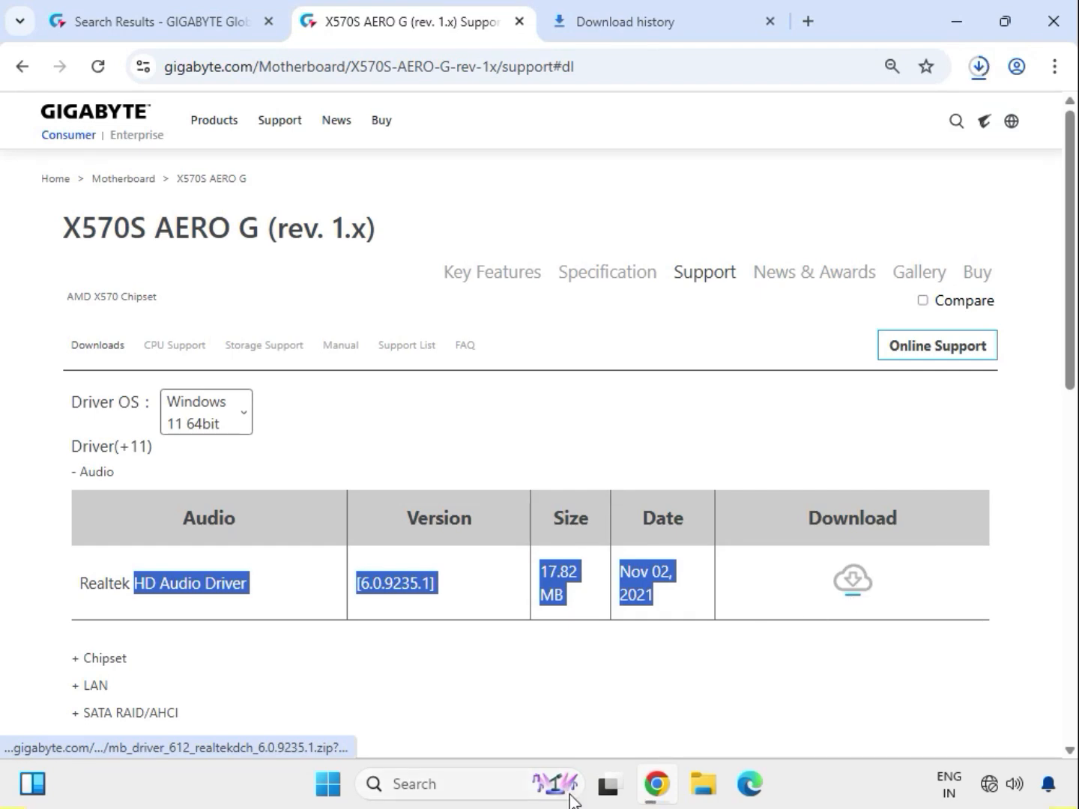
Expand the Chipset driver section and download its driver
scroll(643, 706, down, 4)
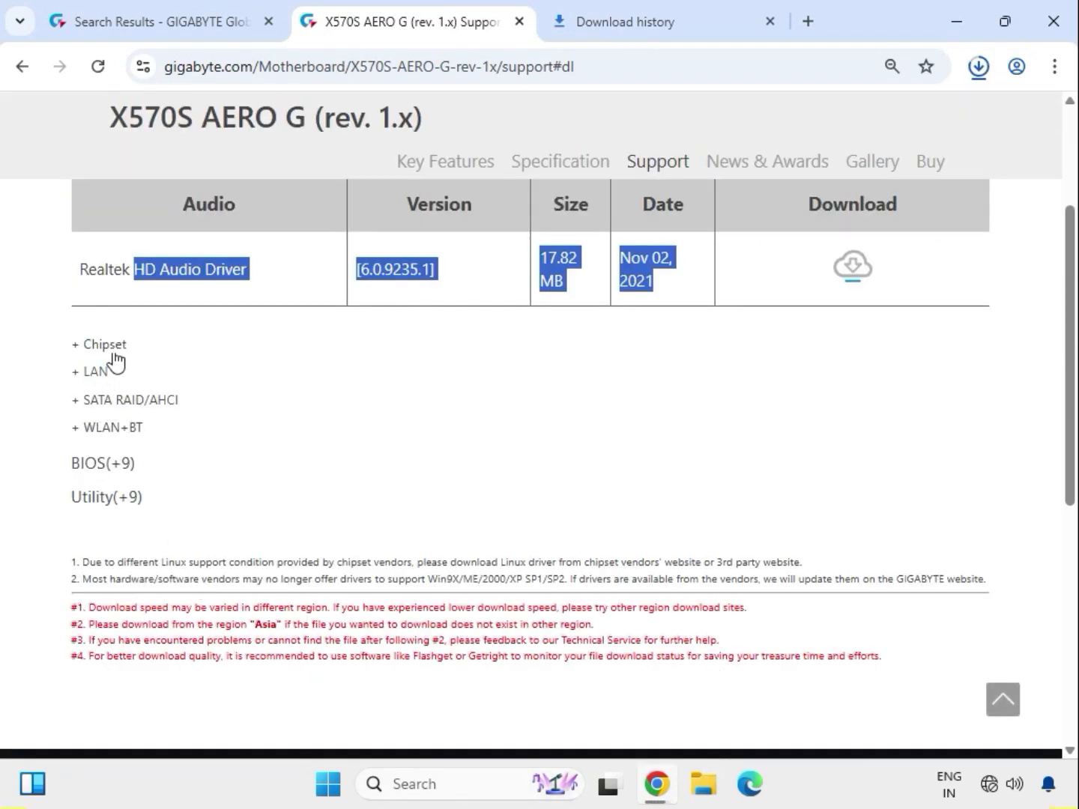
drag(126, 347, 850, 380)
click(851, 374)
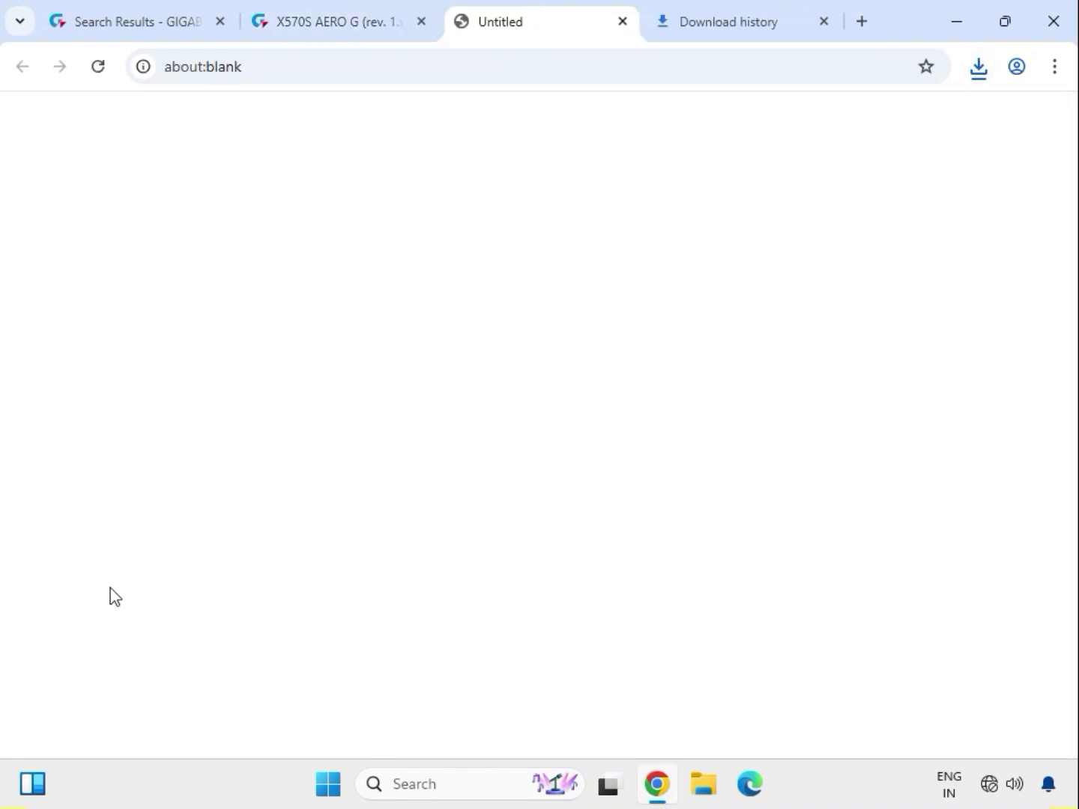
click(91, 596)
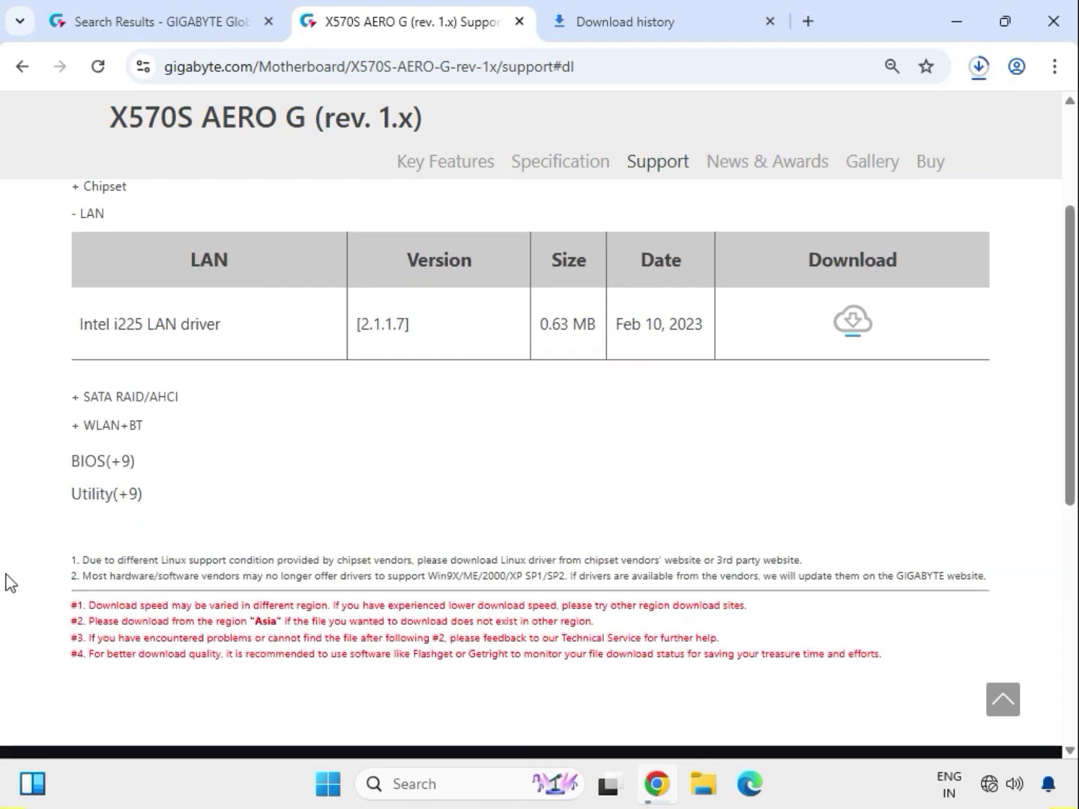
Download the Intel i225 LAN driver from the LAN section
drag(135, 334, 658, 332)
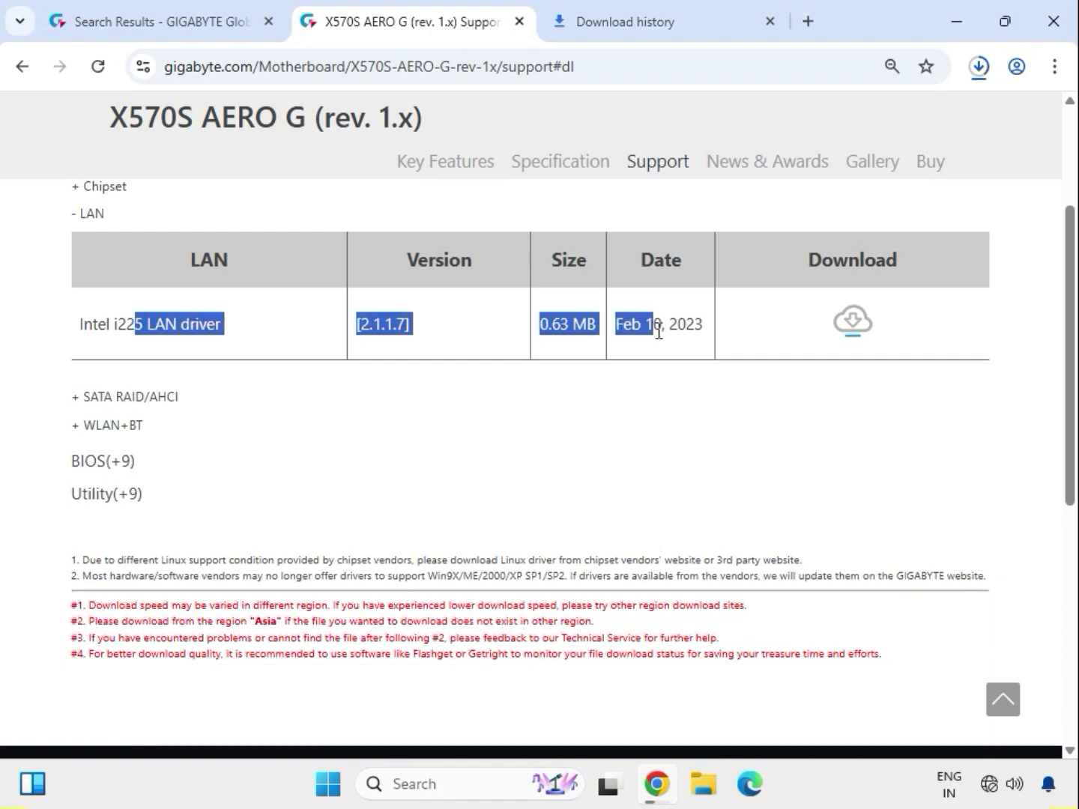
click(842, 328)
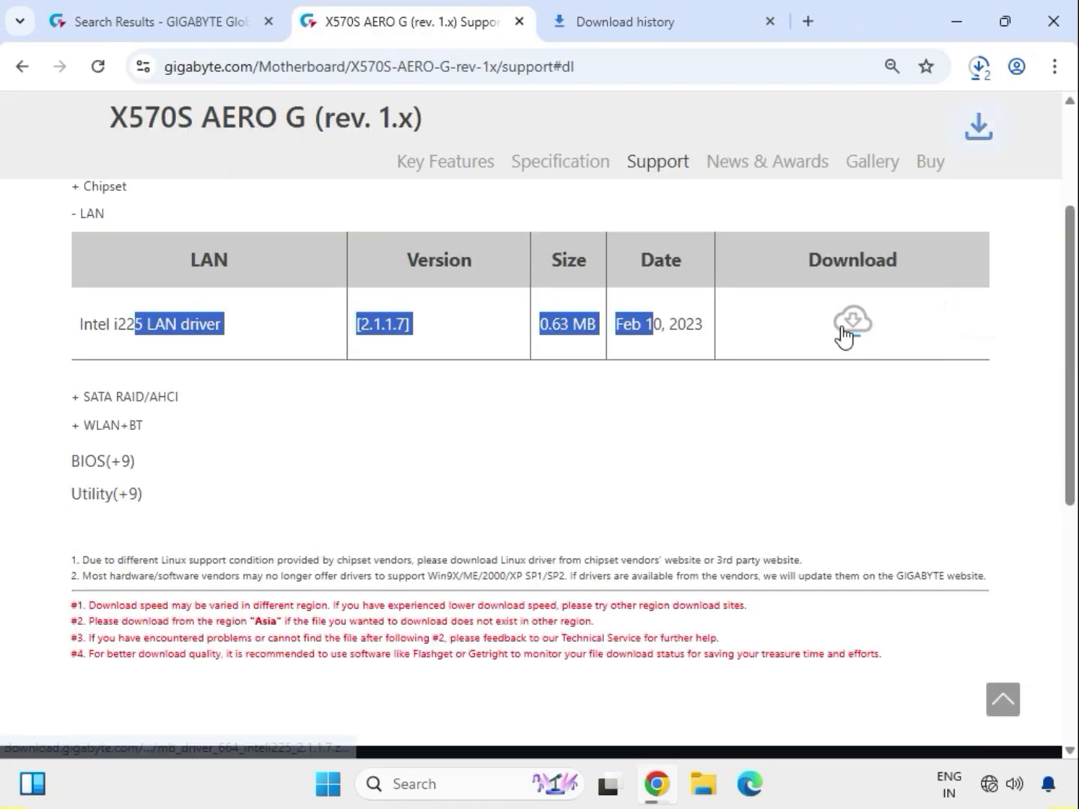
Expand the WLAN+BT section and download the AMD Bluetooth Driver
click(113, 428)
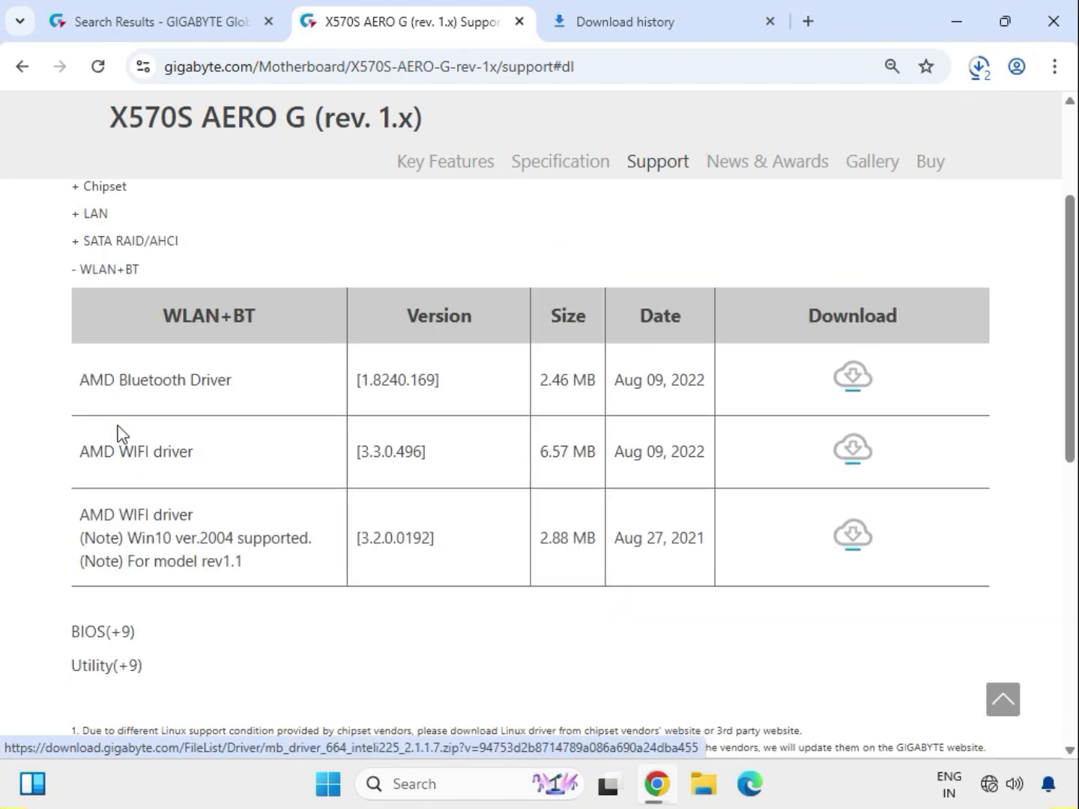
drag(117, 383, 269, 383)
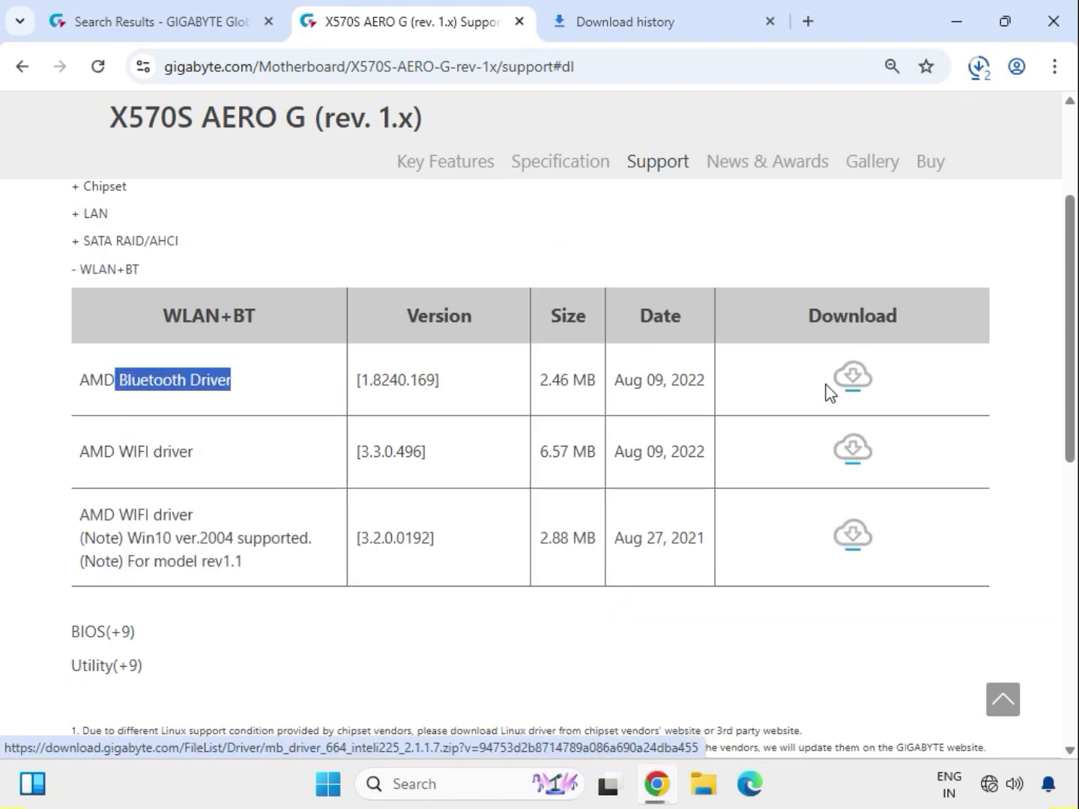
click(851, 381)
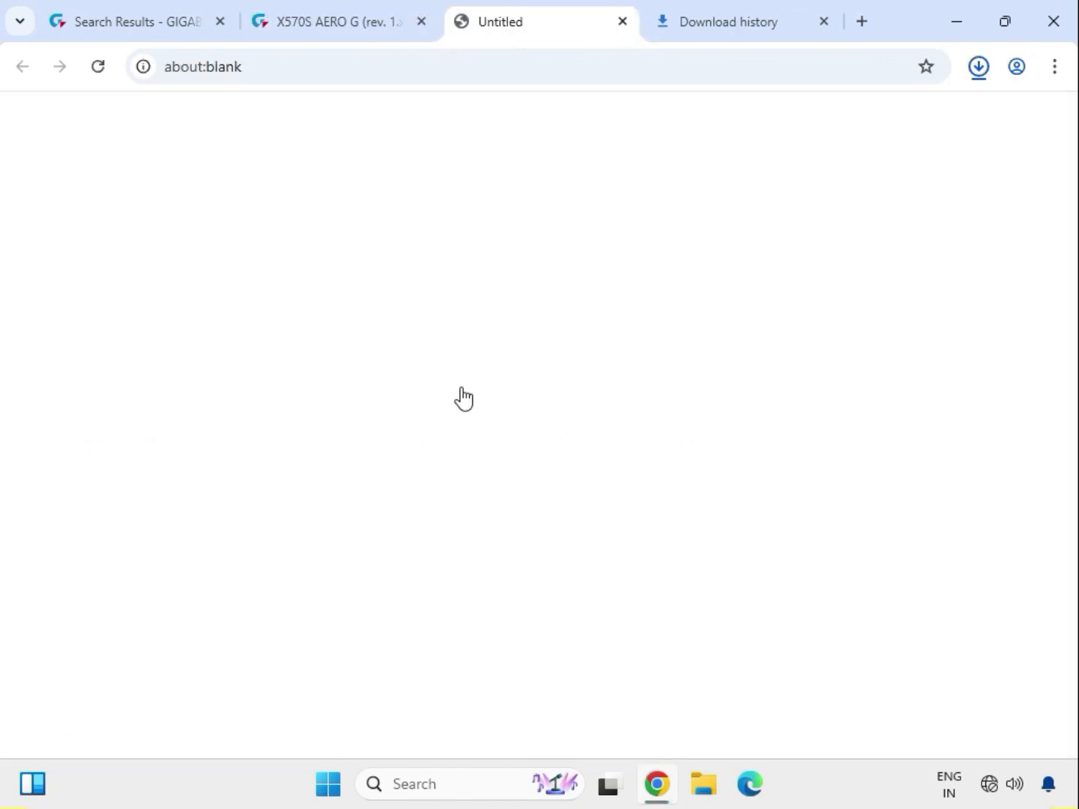
Download the AMD WIFI driver version 3.3.0.496
drag(171, 452, 198, 454)
click(111, 450)
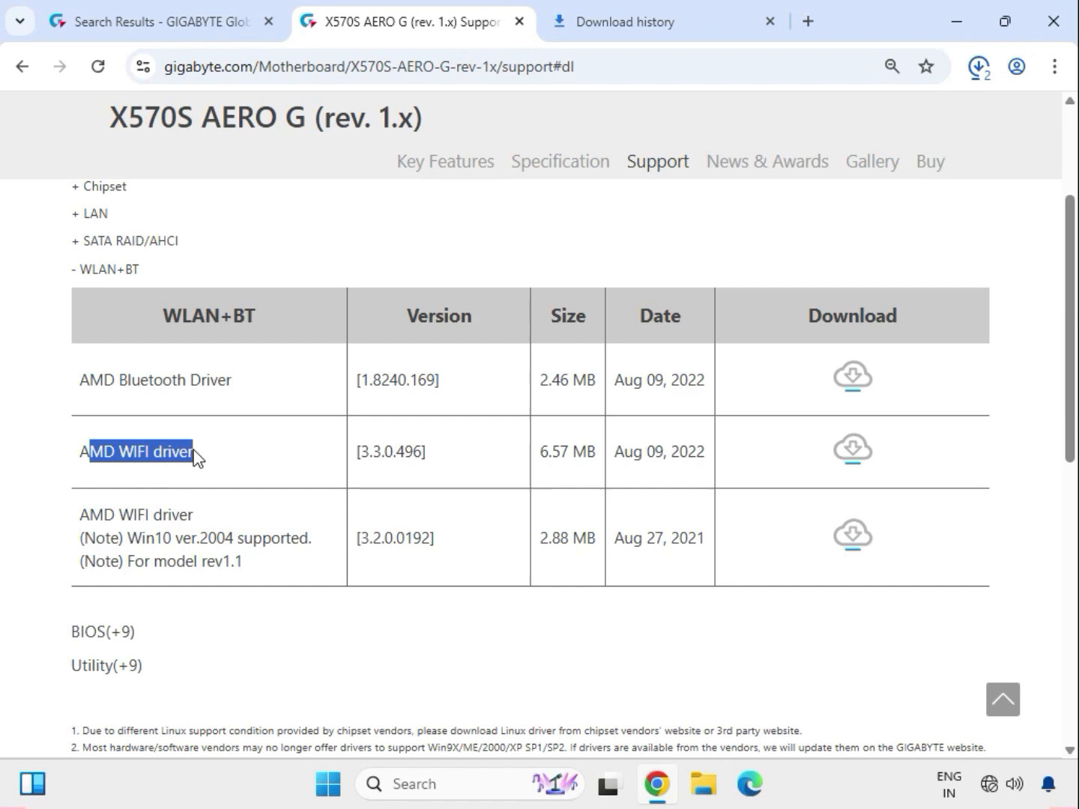
click(860, 459)
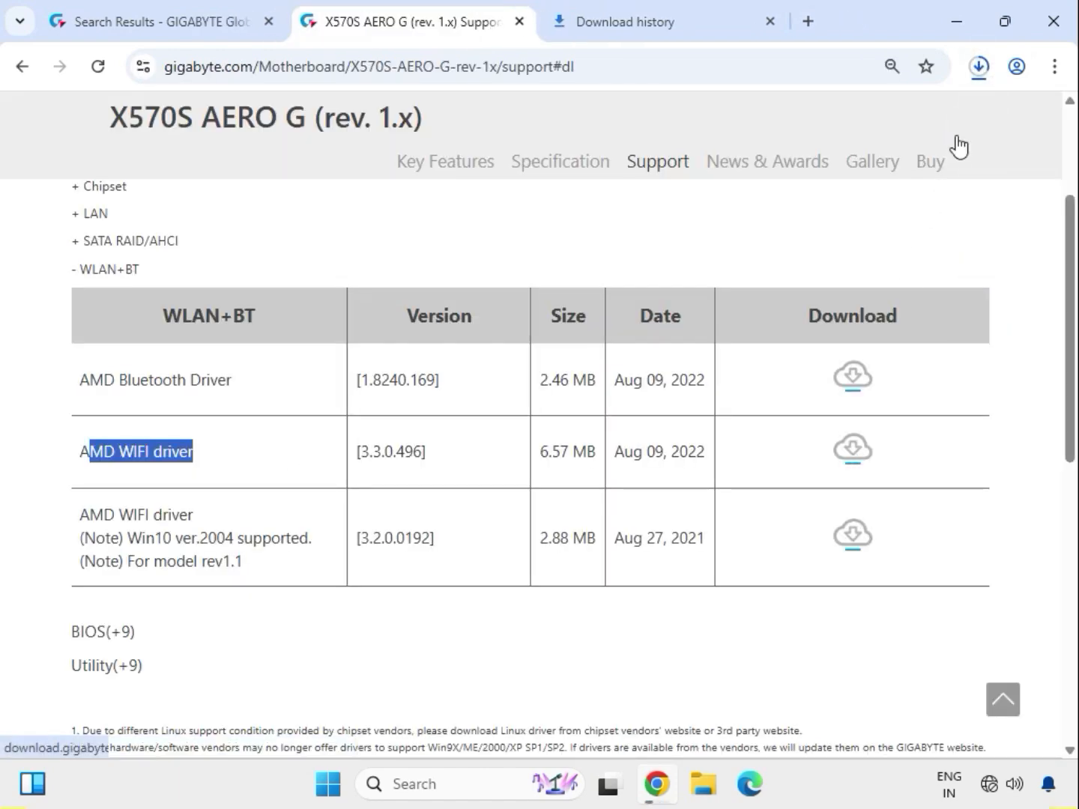
Open the downloaded AMD Bluetooth driver's containing folder from the recent download history
click(977, 69)
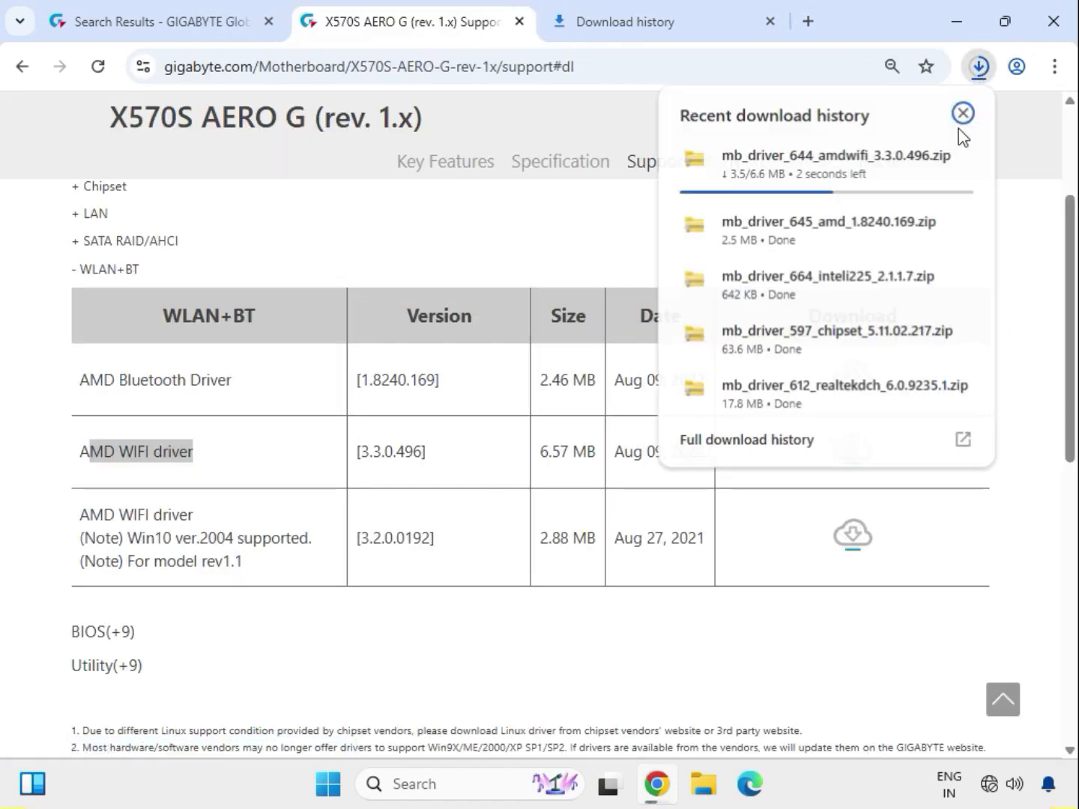
click(923, 226)
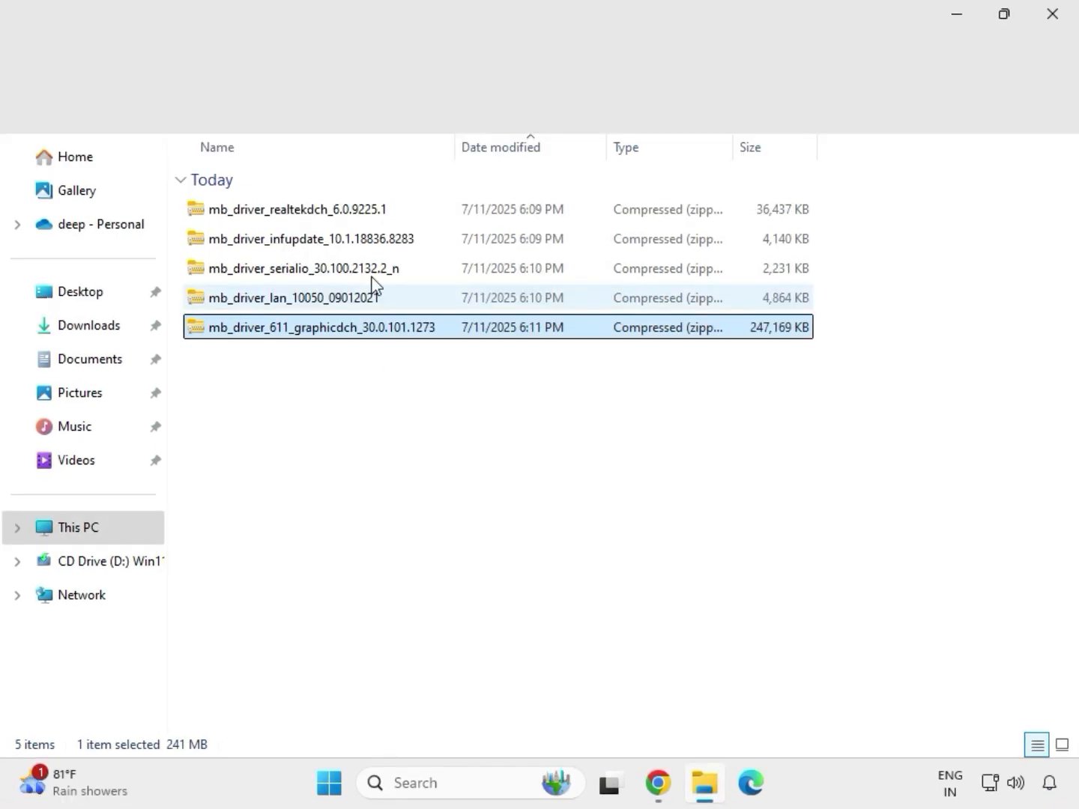
Extract the mb_driver_611_graphicdch_30.0.101.1273 archive into its default destination folder
drag(385, 367, 334, 199)
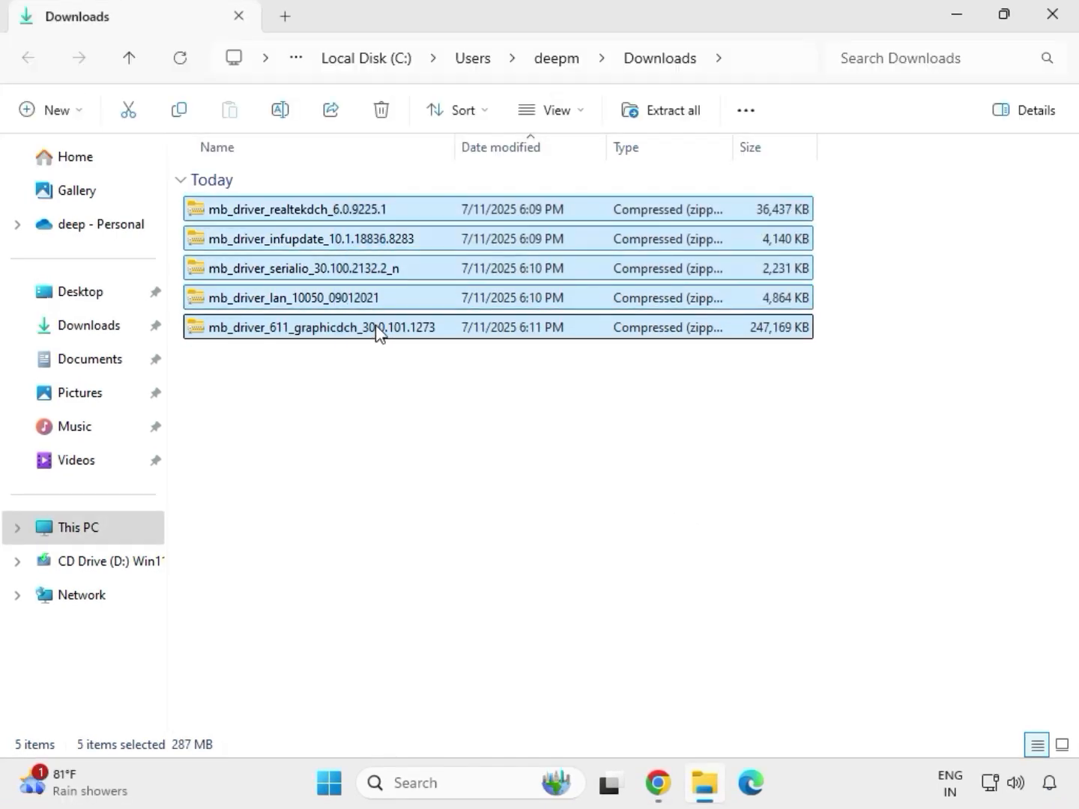
click(379, 332)
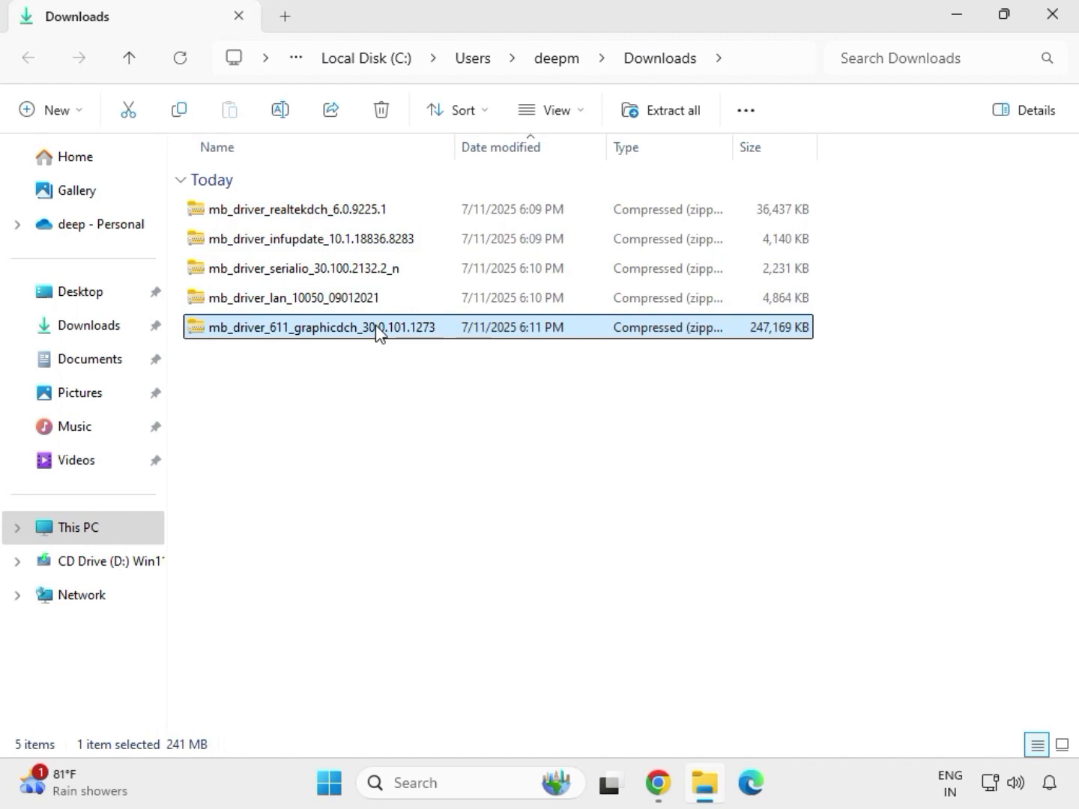
right_click(376, 330)
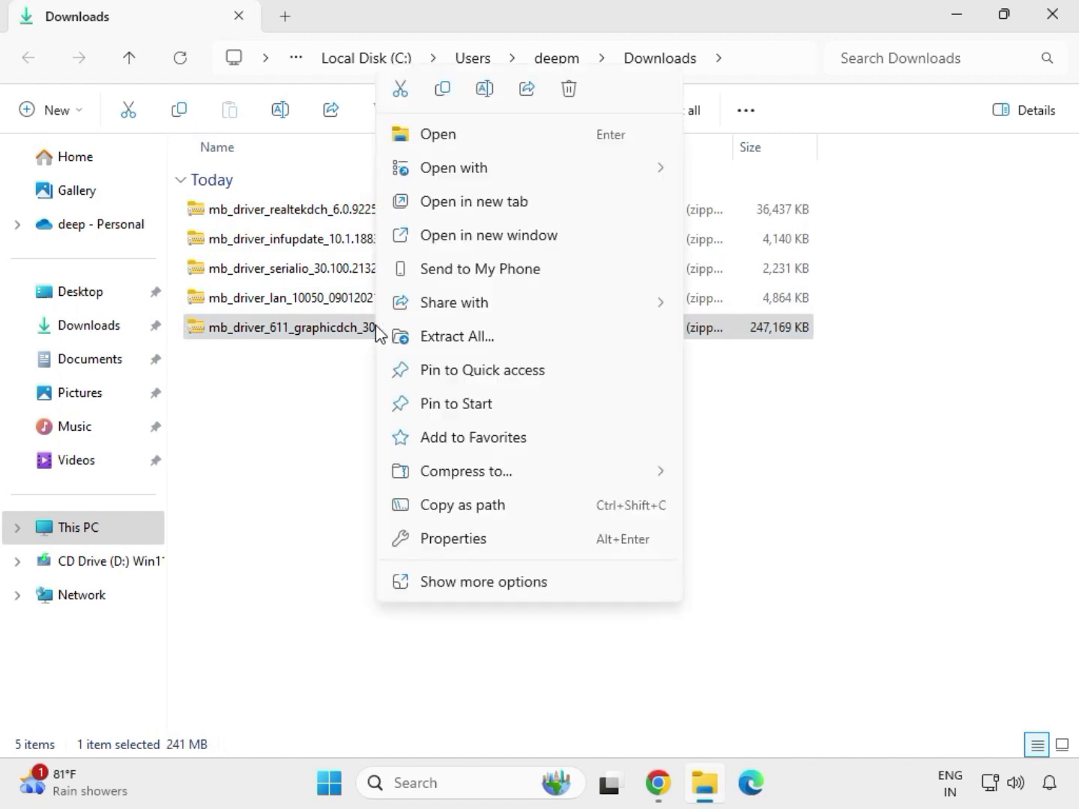
click(484, 585)
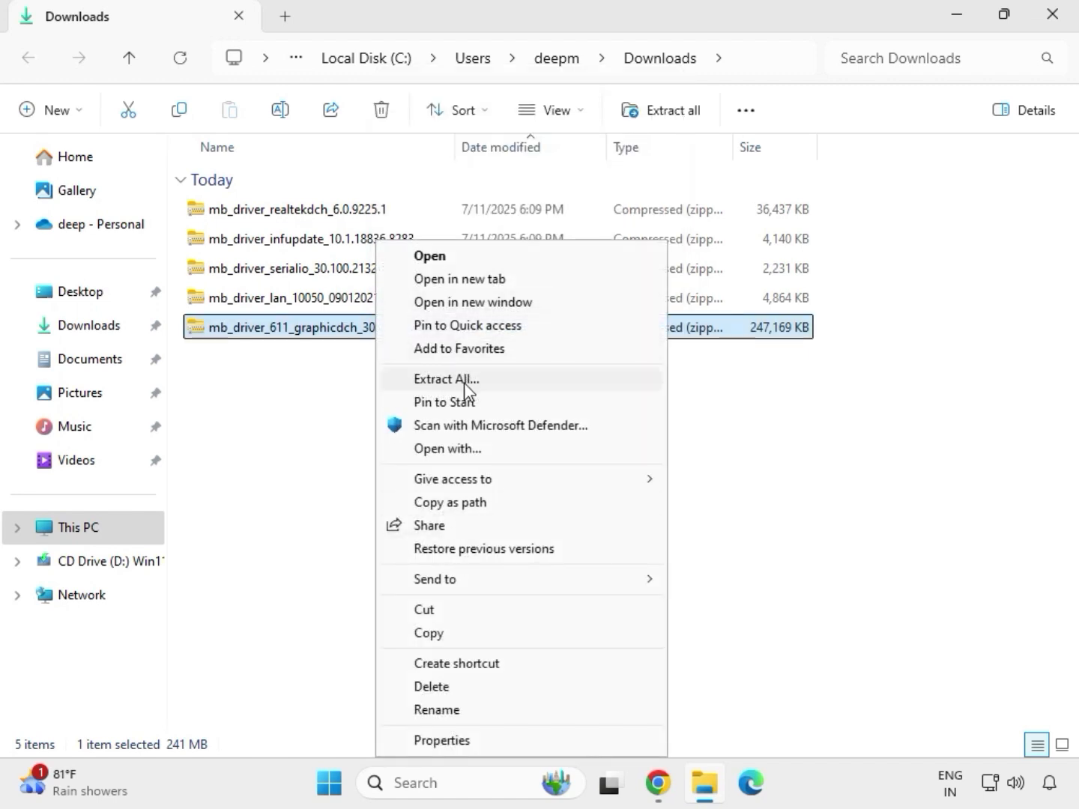
click(449, 380)
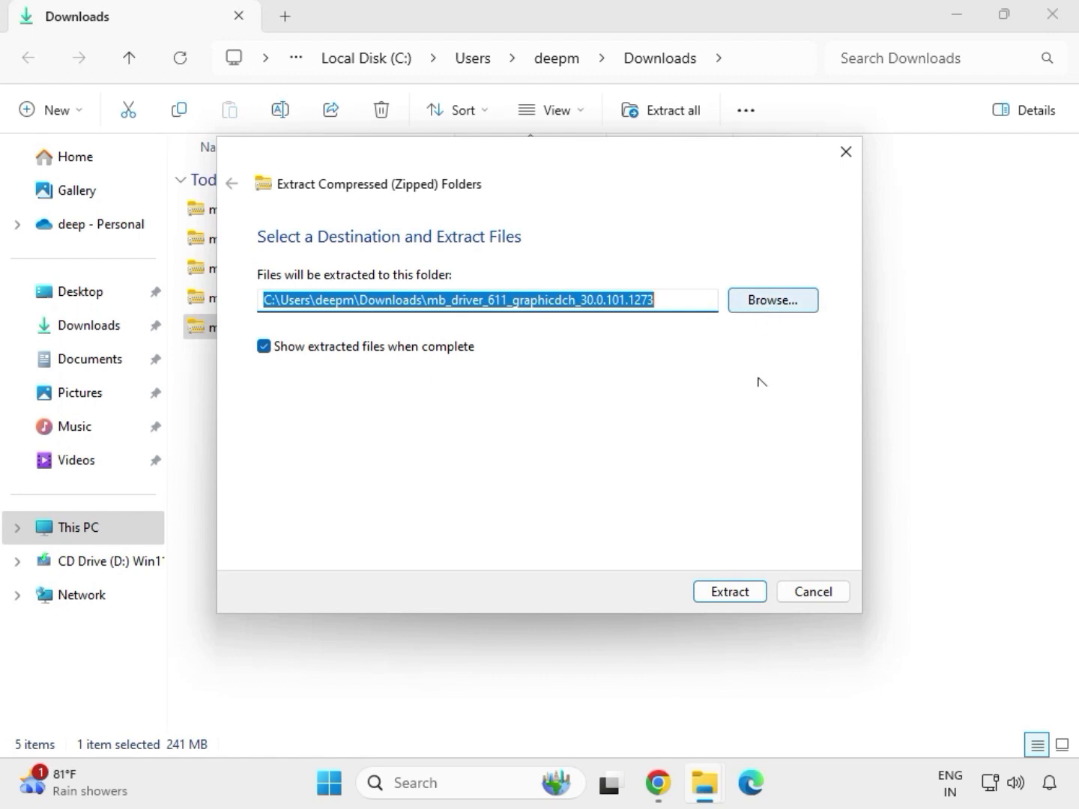
click(735, 598)
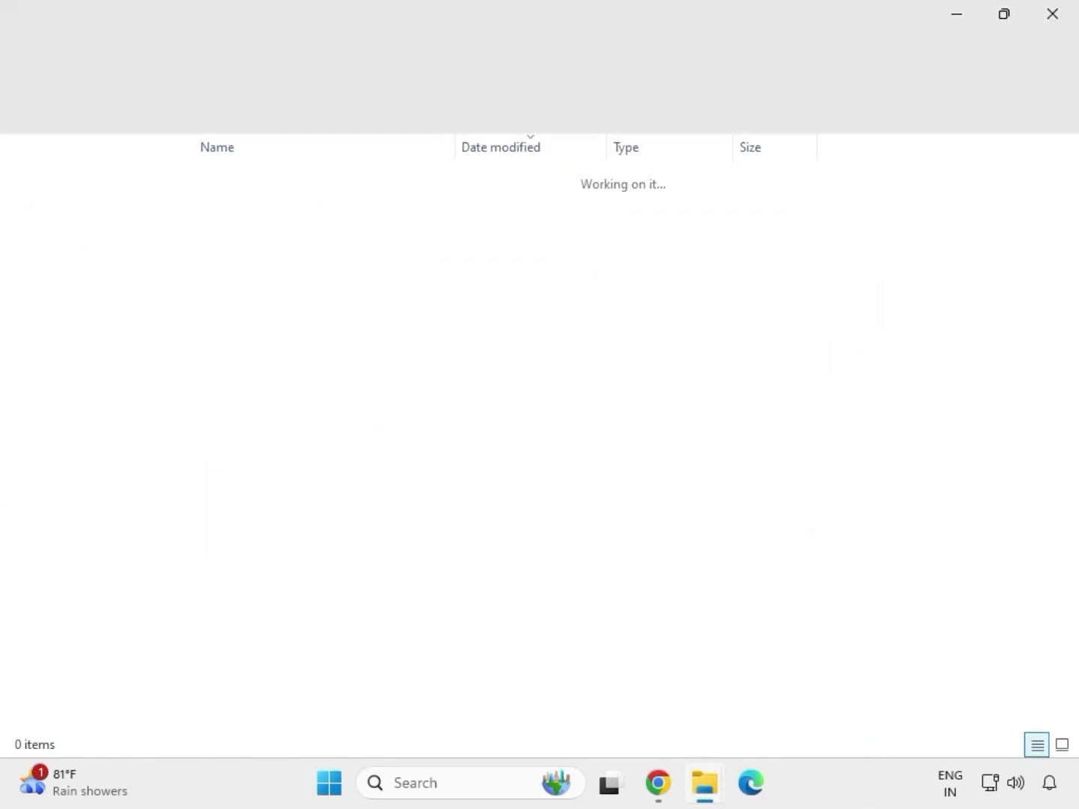
Extract the mb_driver_lan_10050_09012021 archive into its default destination folder
click(1051, 23)
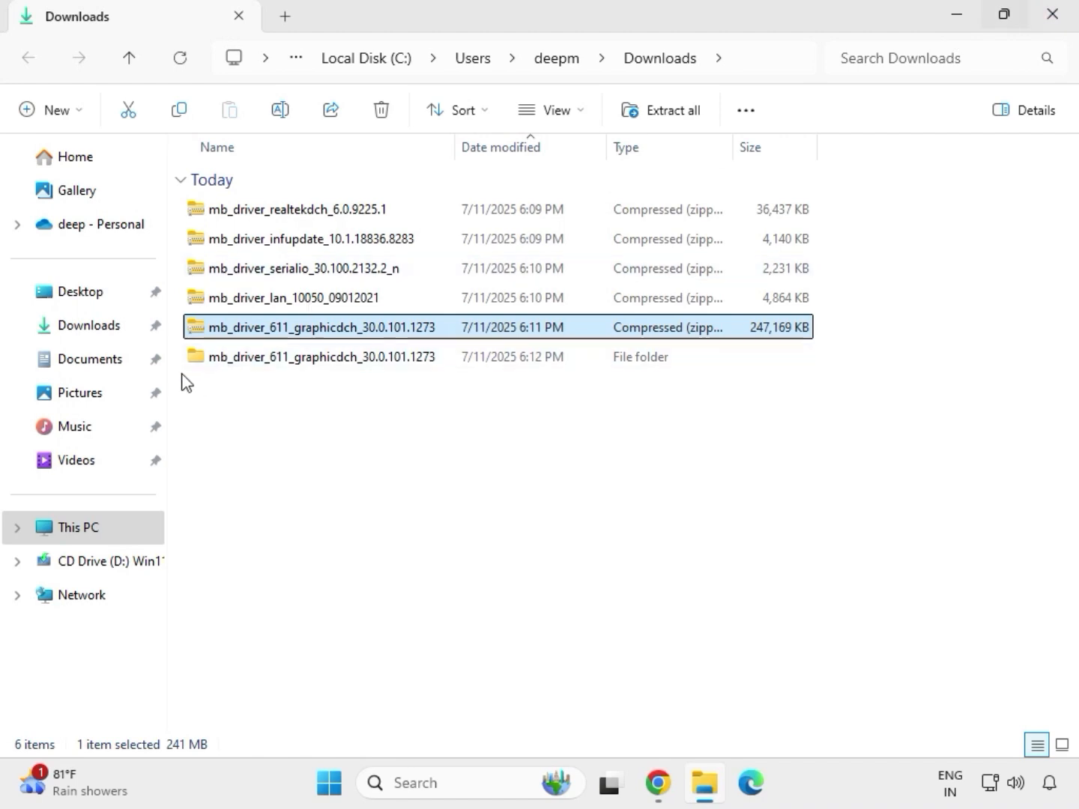
click(273, 307)
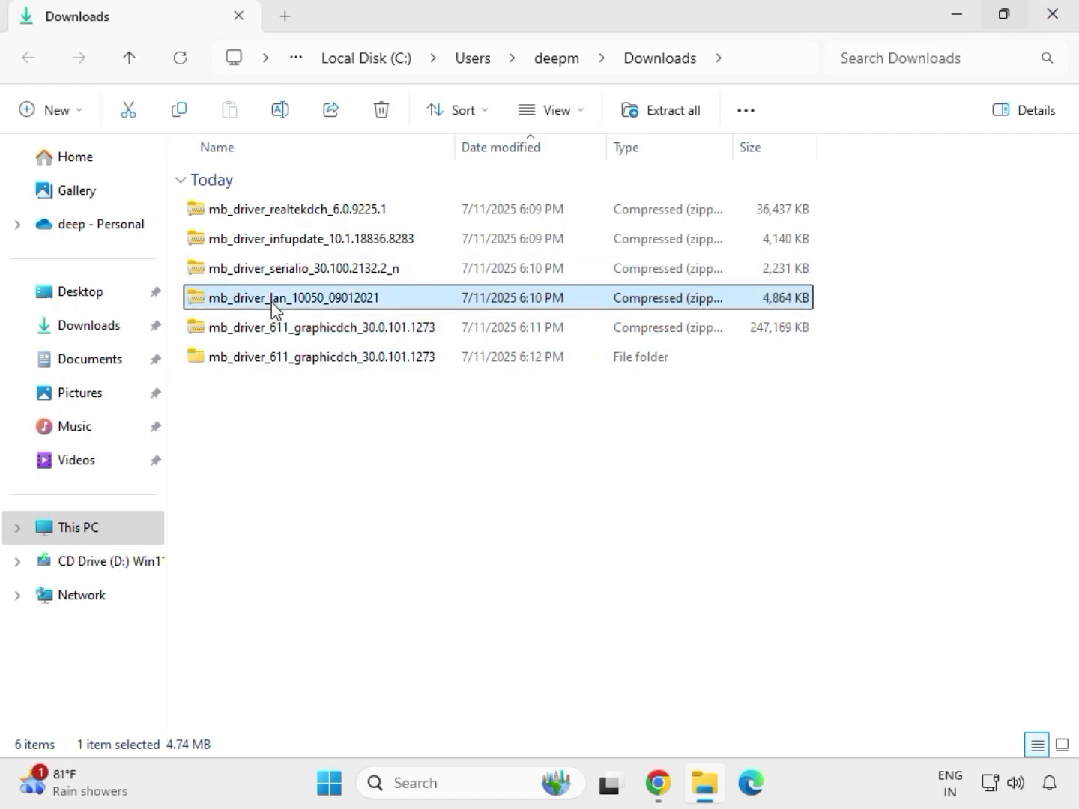
right_click(274, 307)
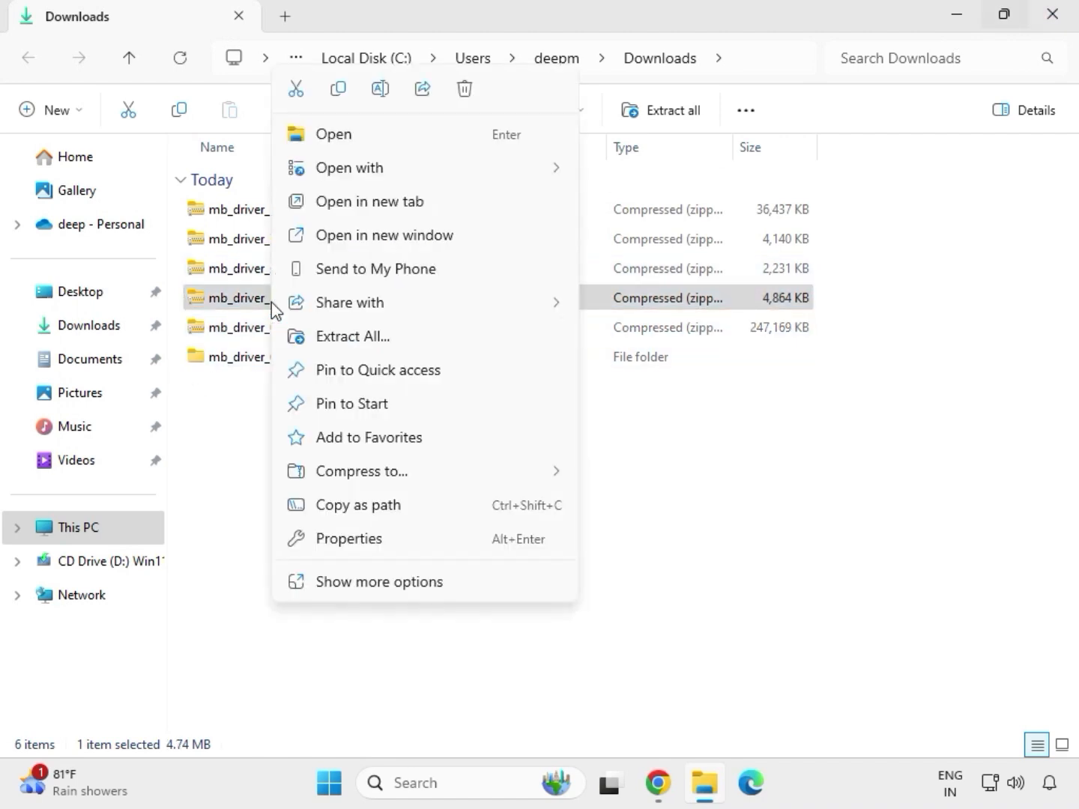
click(368, 576)
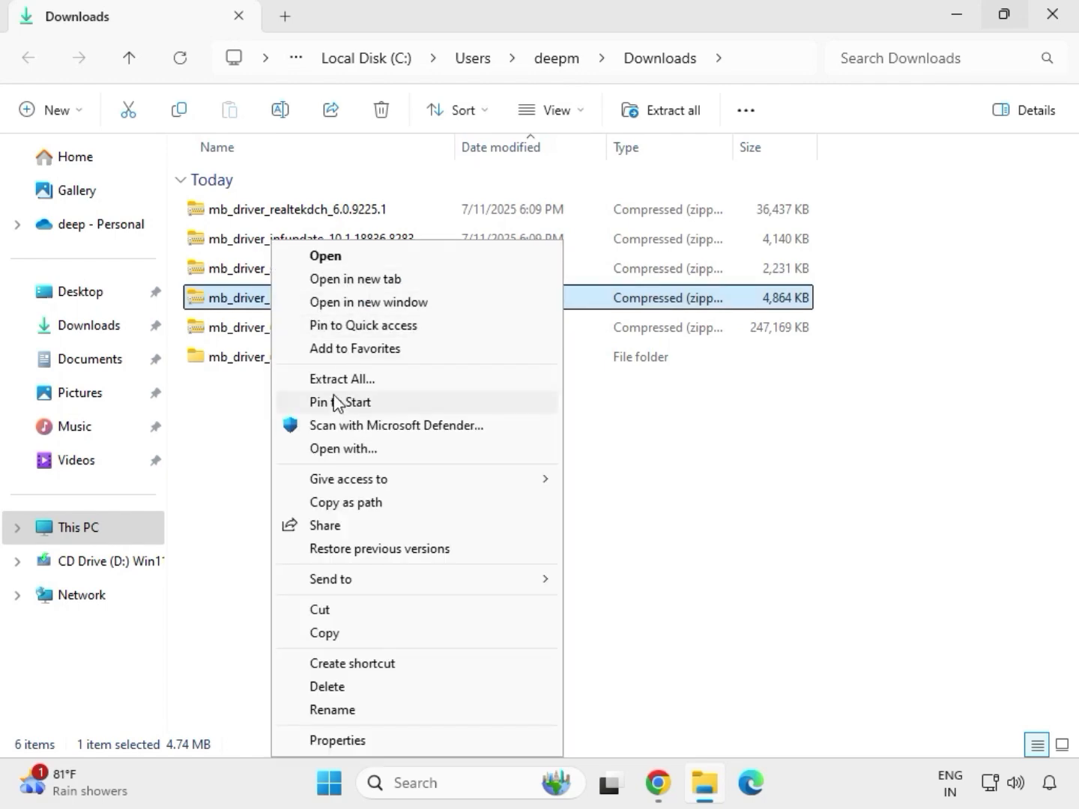
click(356, 382)
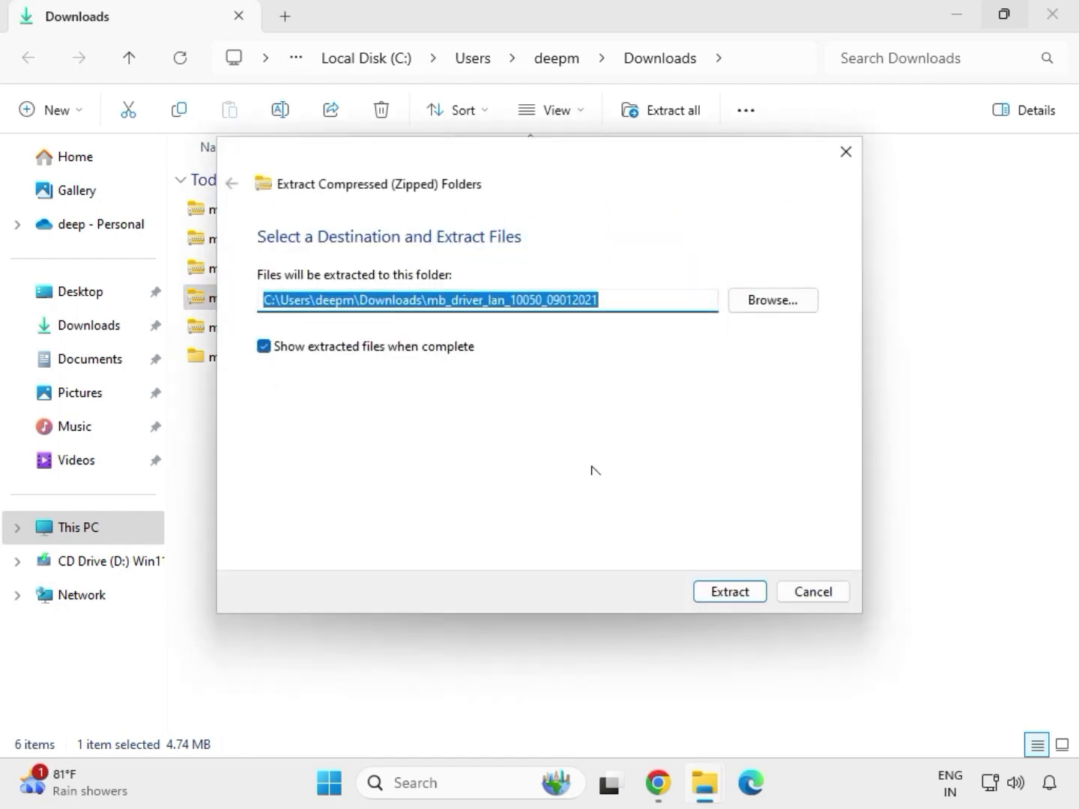
click(723, 597)
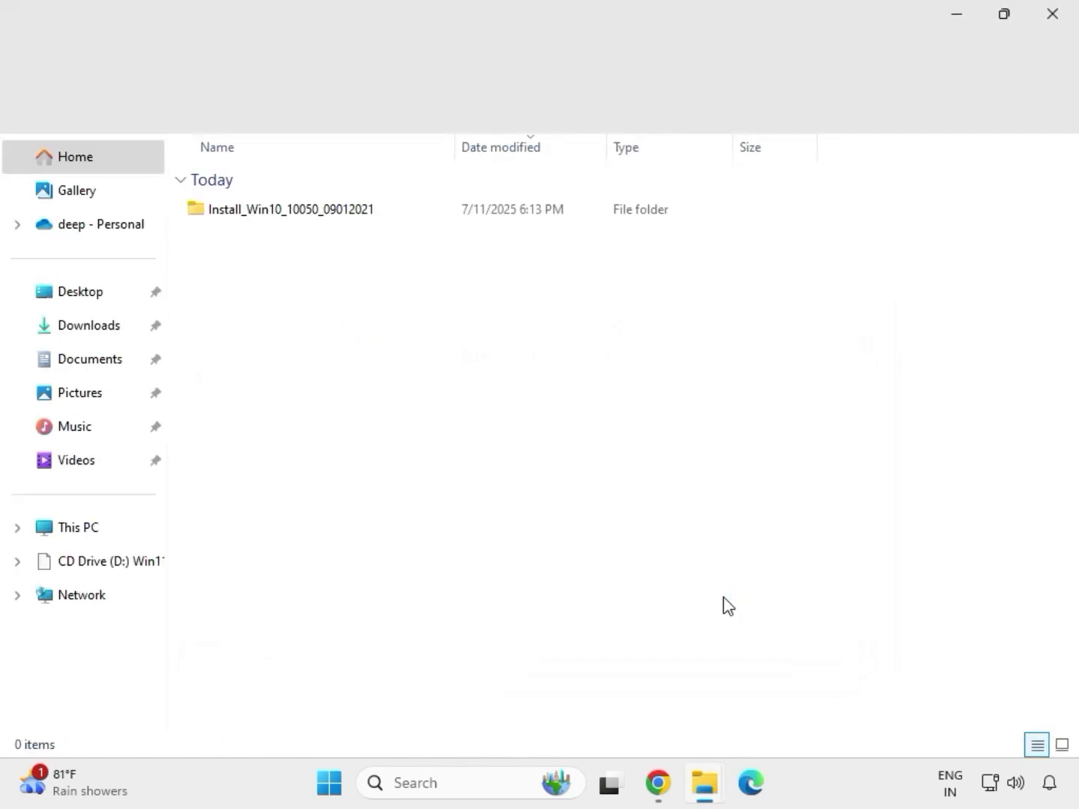
click(1052, 16)
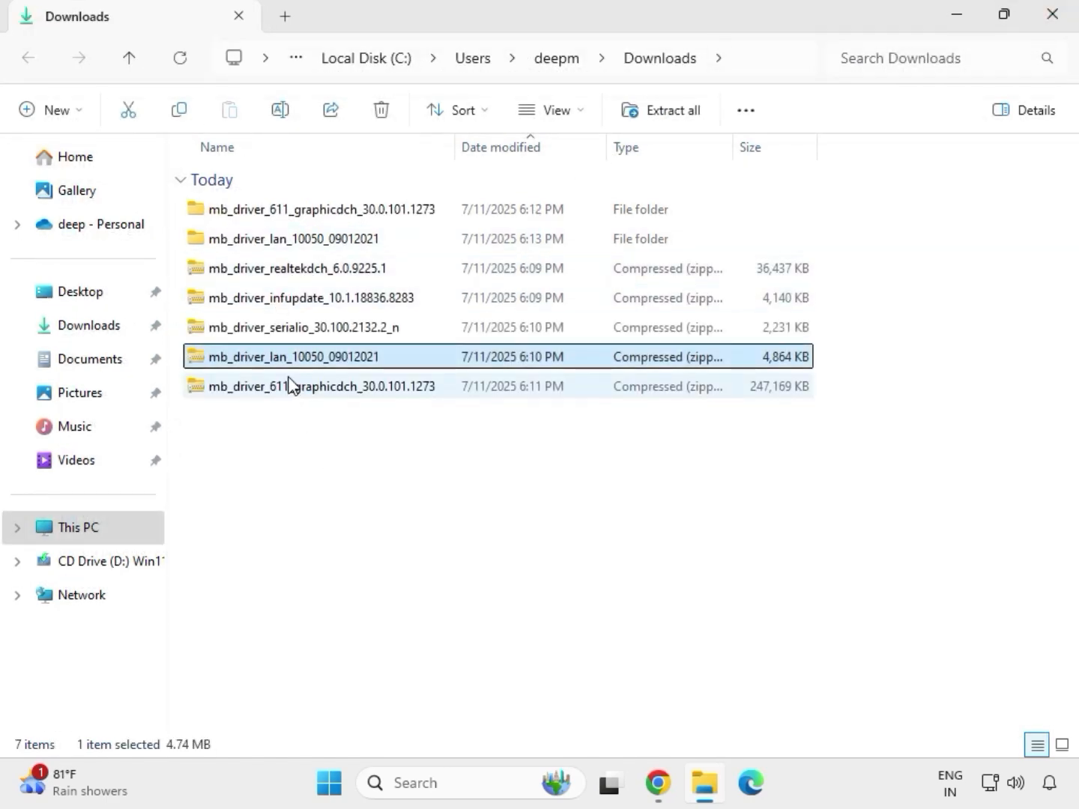
Extract the mb_driver_serialio_30.100.2132.2_n archive into its default destination folder
click(268, 335)
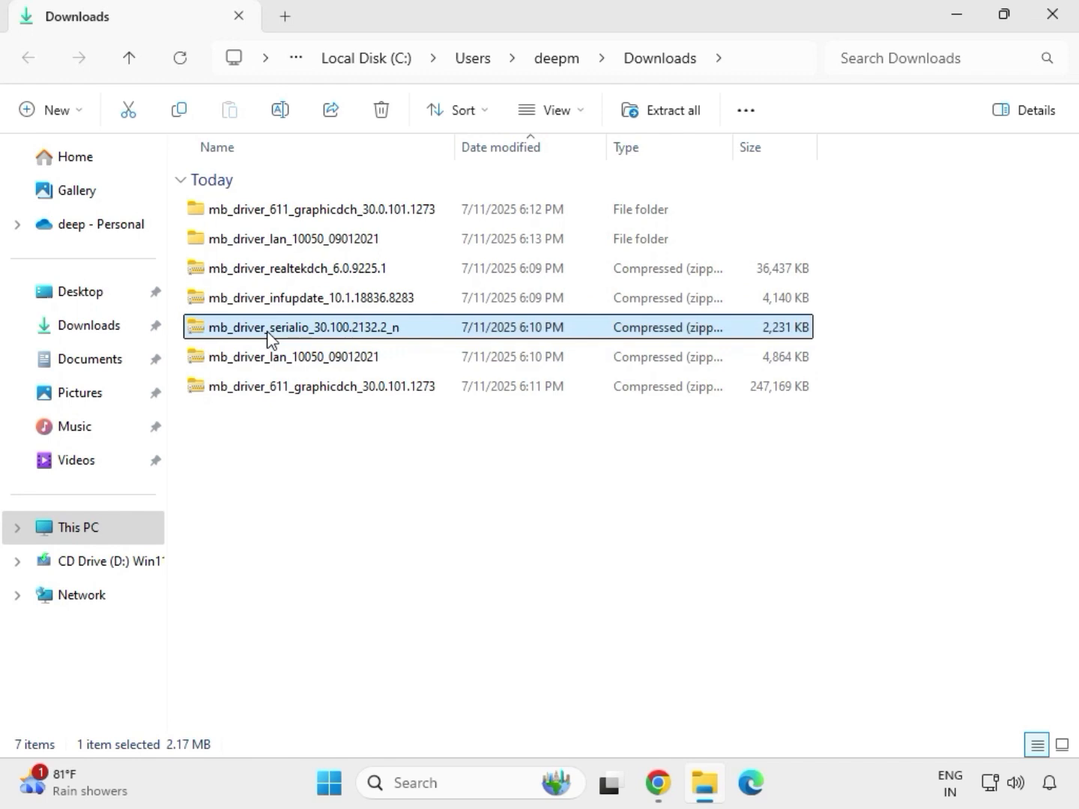
right_click(267, 334)
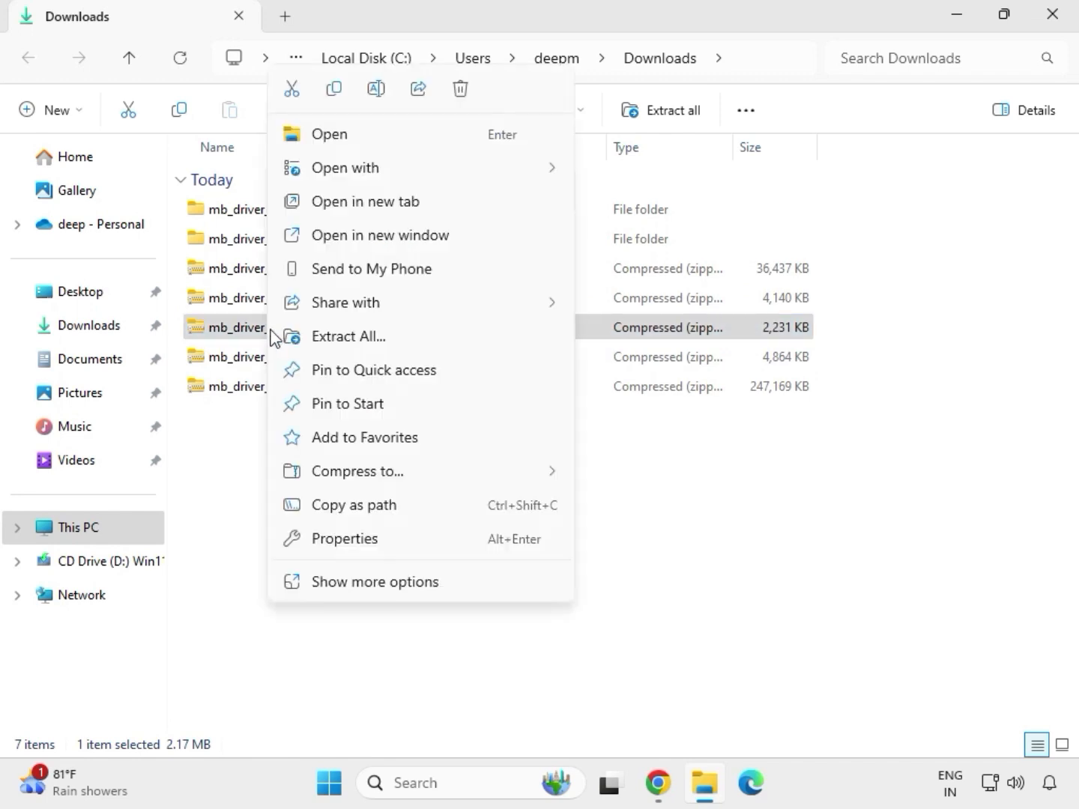
click(330, 333)
click(721, 590)
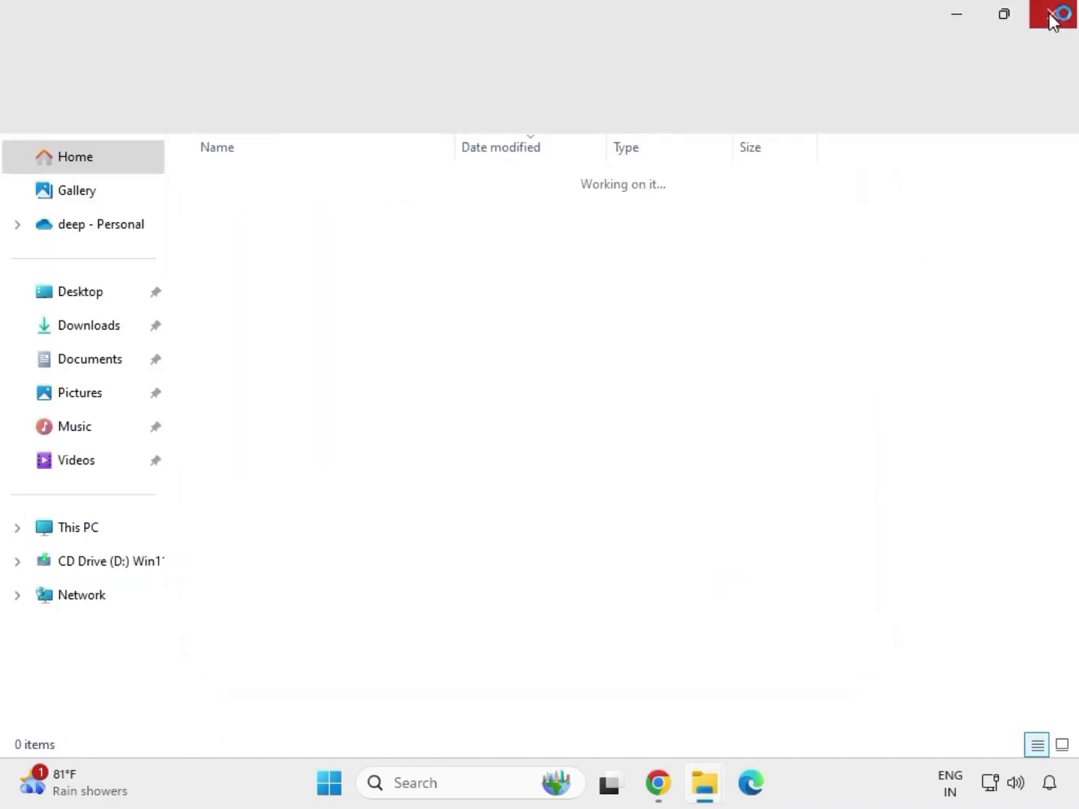
click(1053, 14)
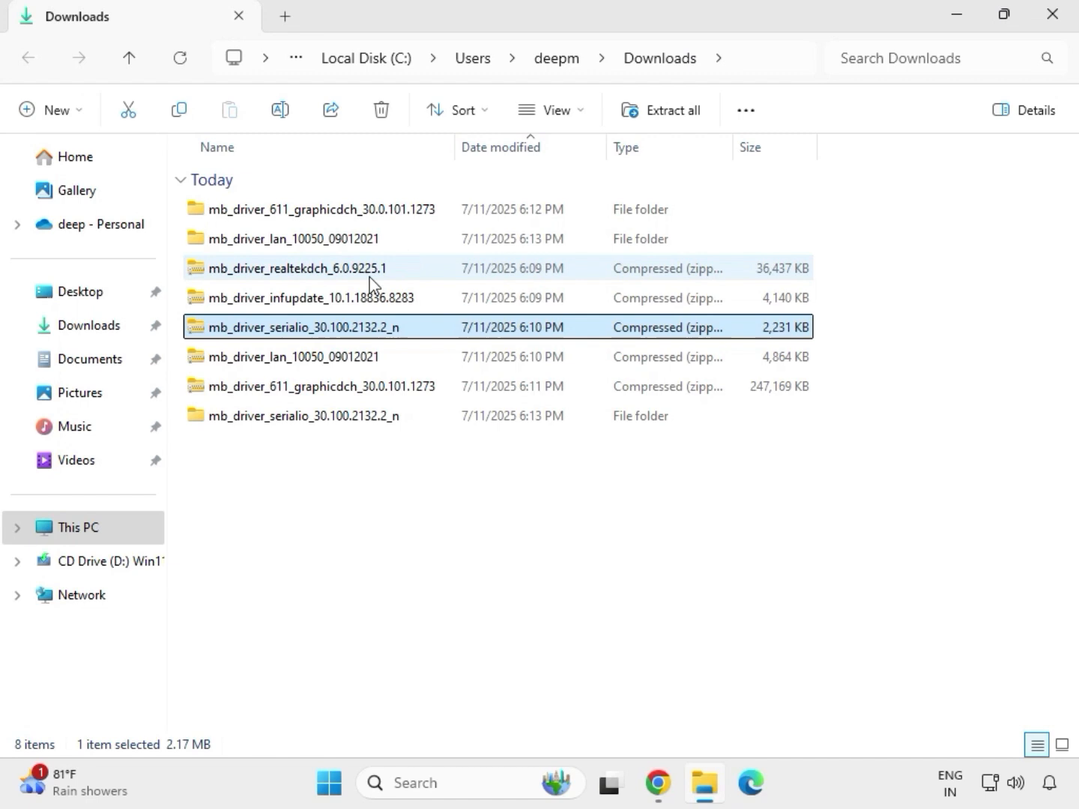
Extract the mb_driver_infupdate_10.1.18836.8283 archive into its default destination folder
click(279, 300)
right_click(279, 301)
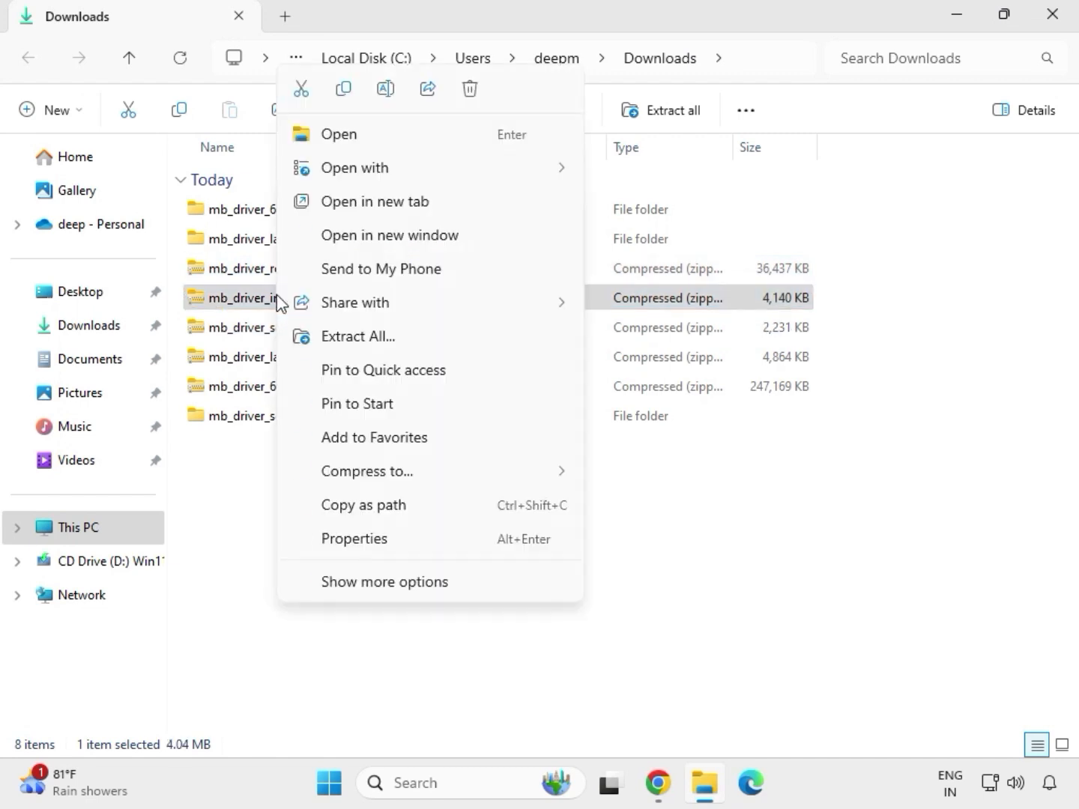
click(379, 337)
click(721, 593)
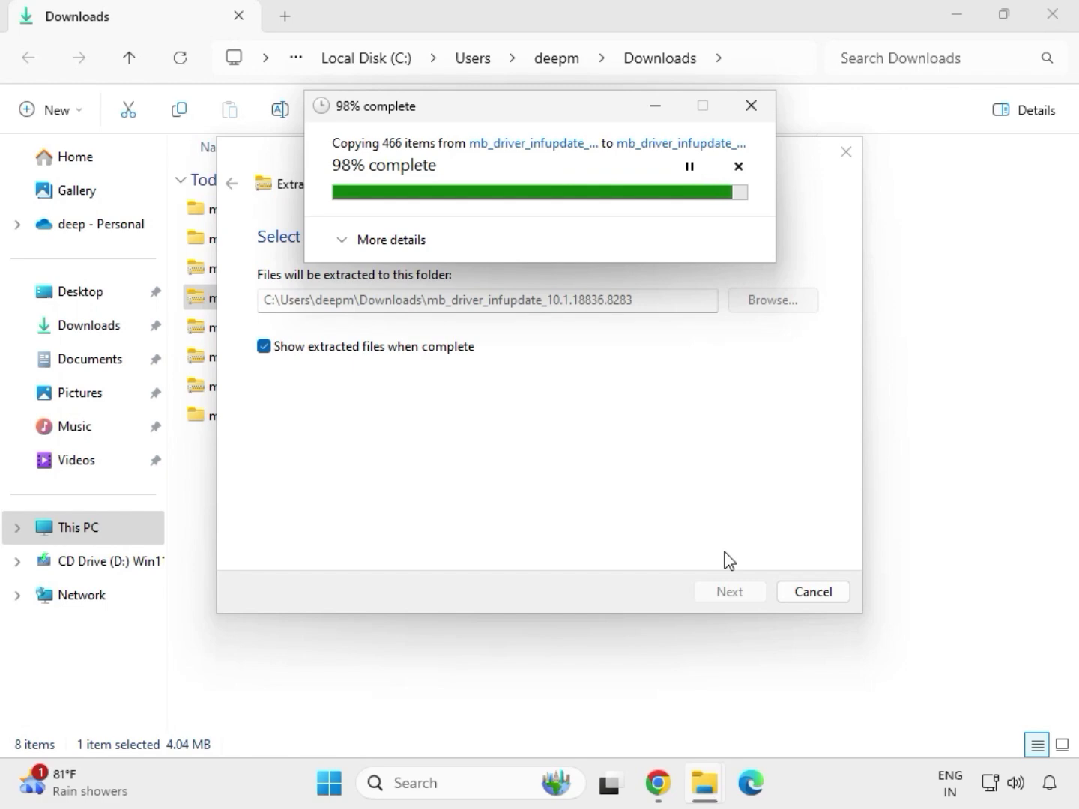
click(1054, 18)
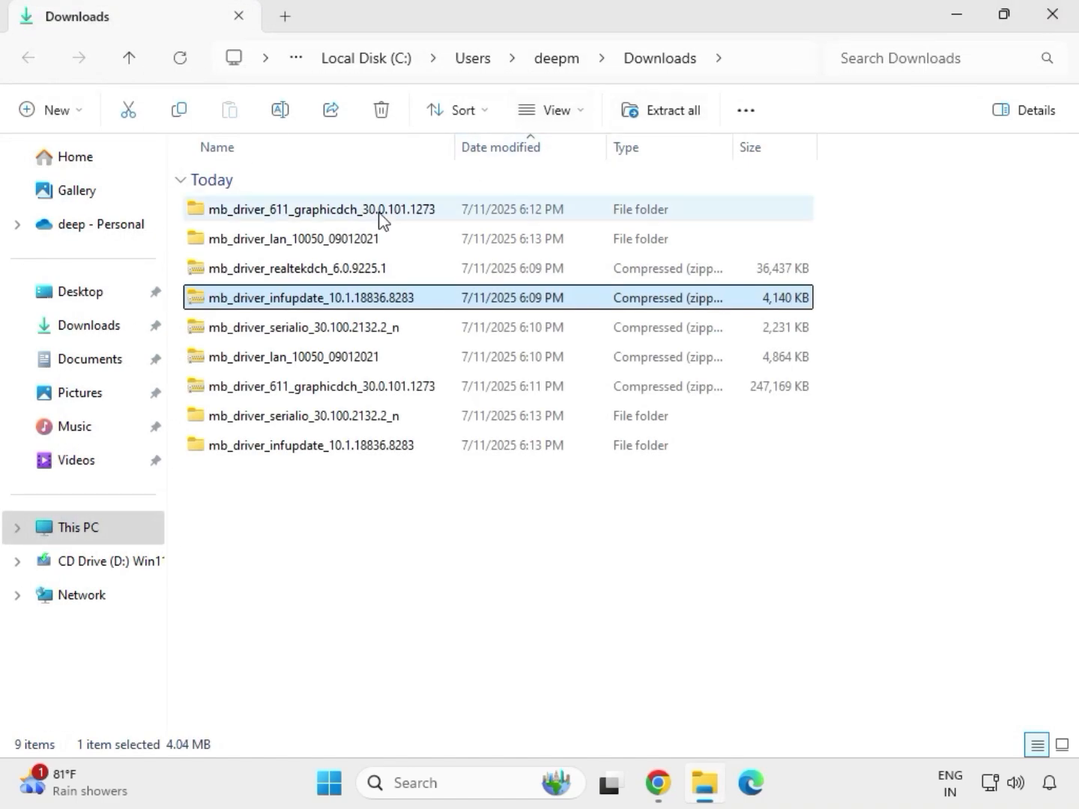
Extract the mb_driver_realtekdch_6.0.9225.1 archive into its default destination folder
click(289, 273)
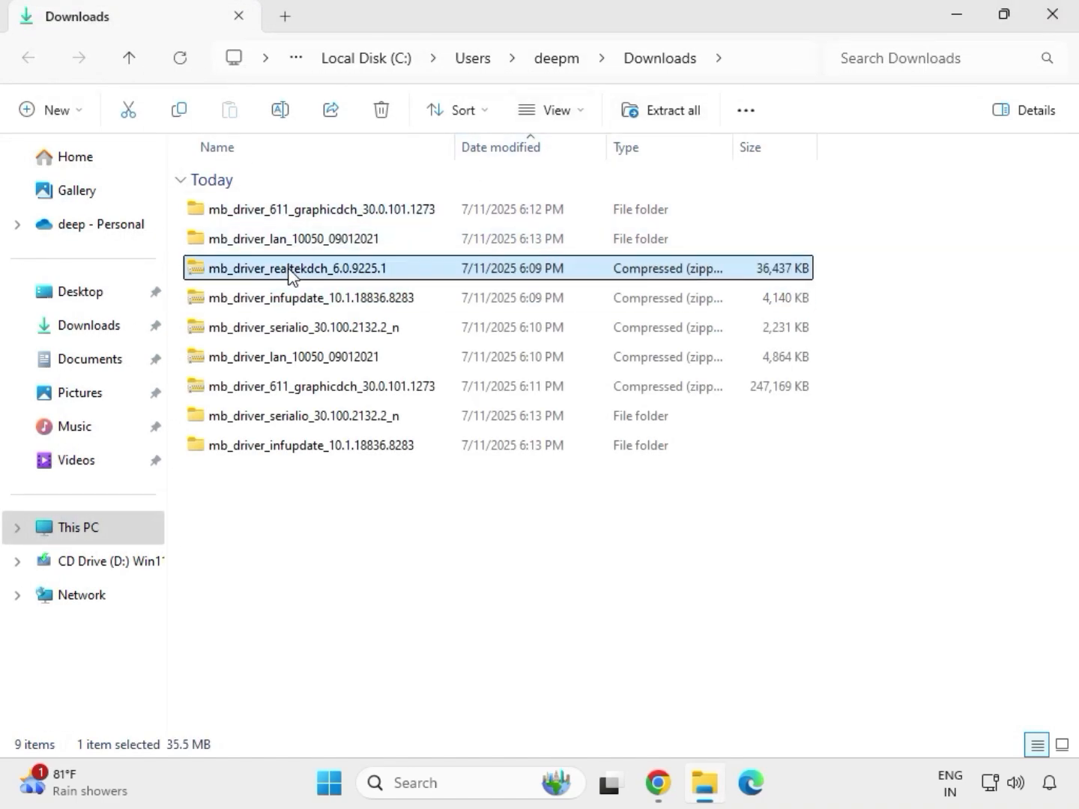
right_click(289, 273)
click(355, 339)
click(705, 594)
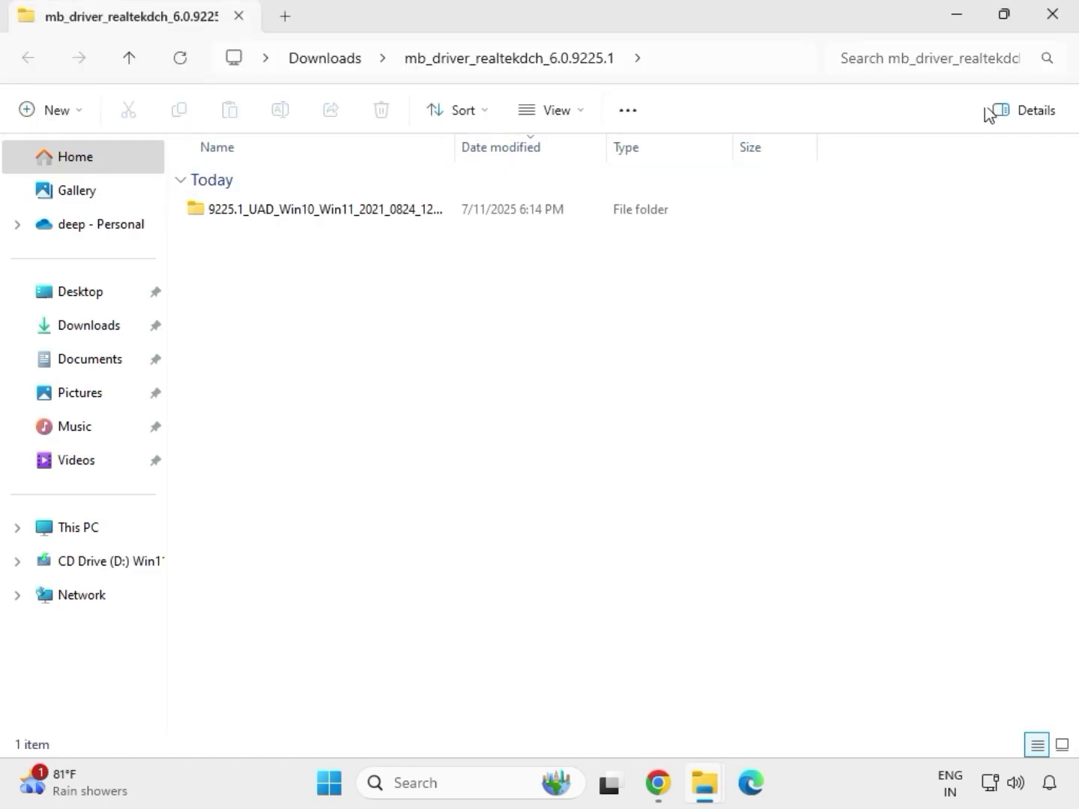
click(1055, 22)
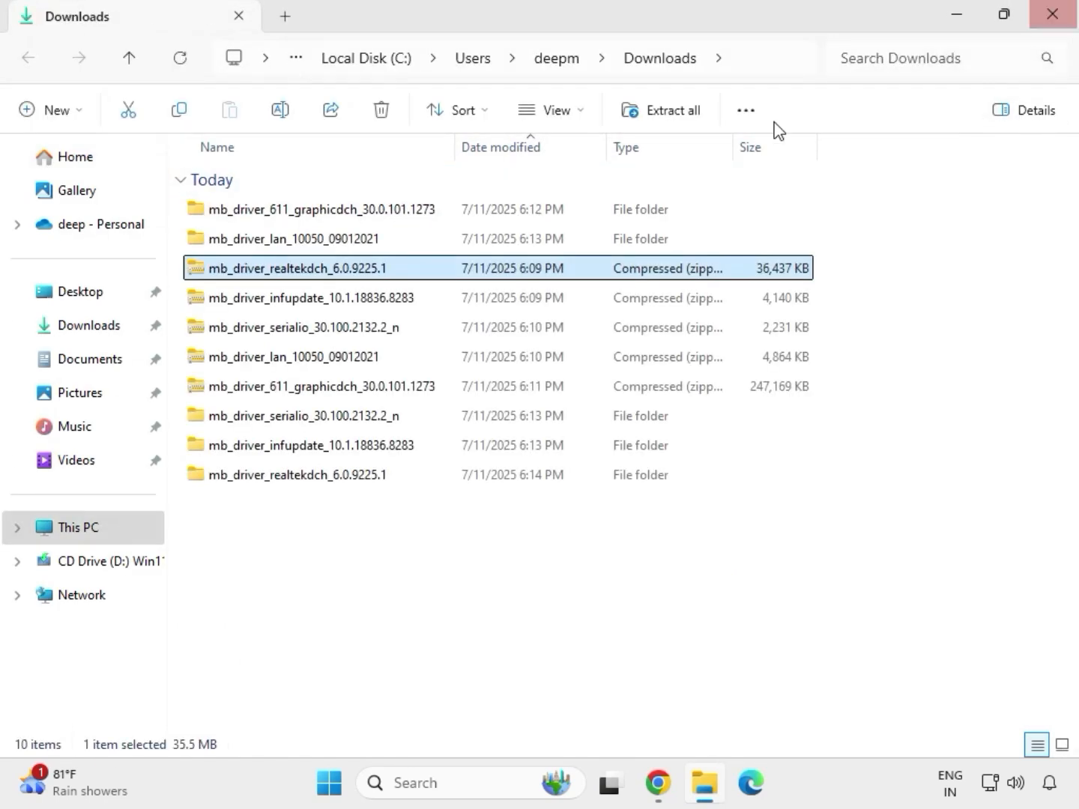
Refresh the Downloads folder listing
click(509, 597)
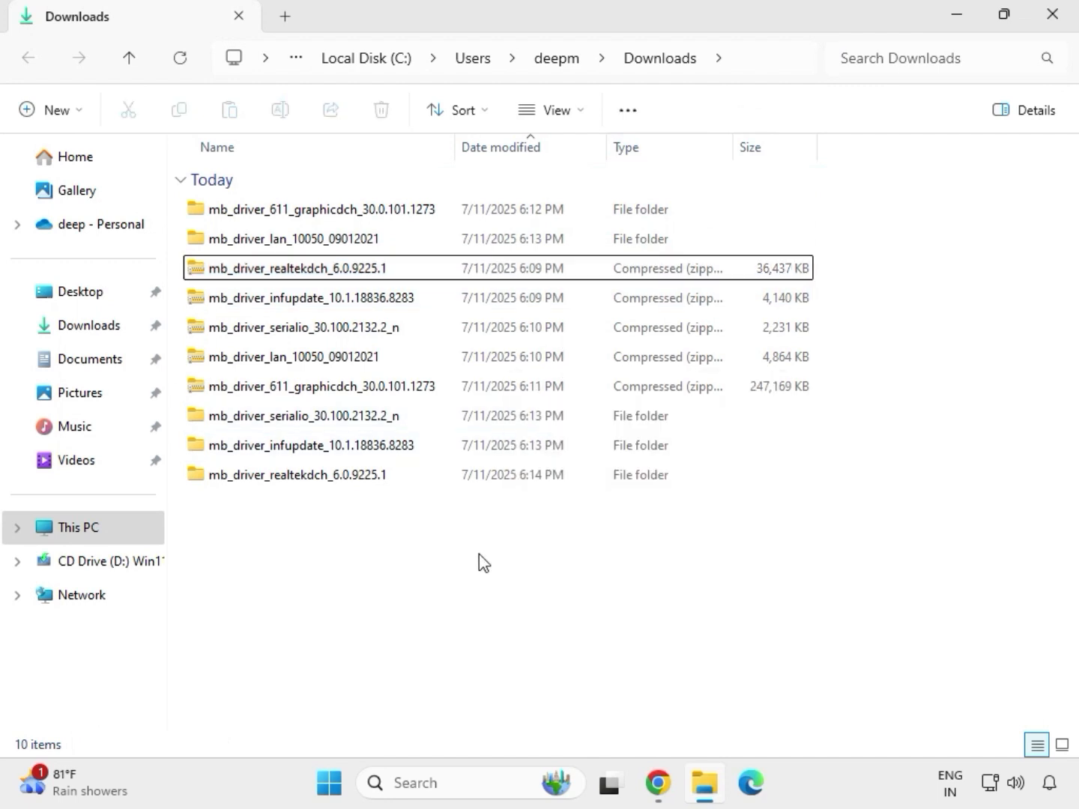
right_click(453, 555)
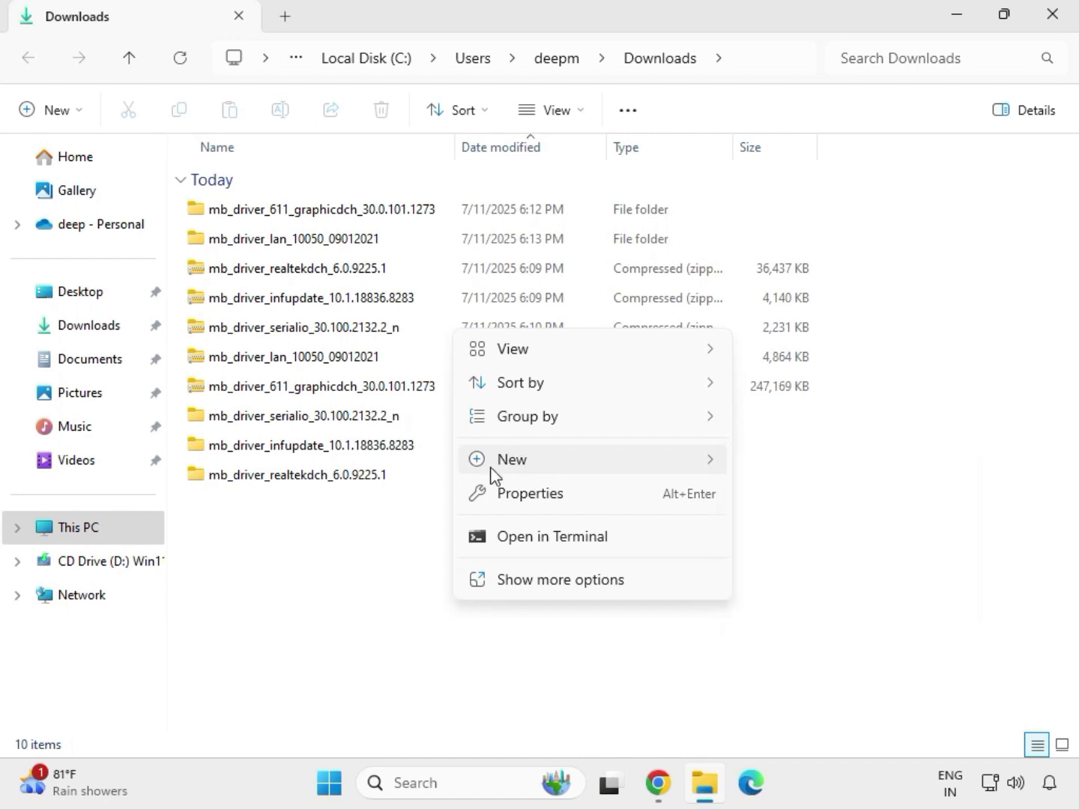
click(428, 533)
right_click(429, 533)
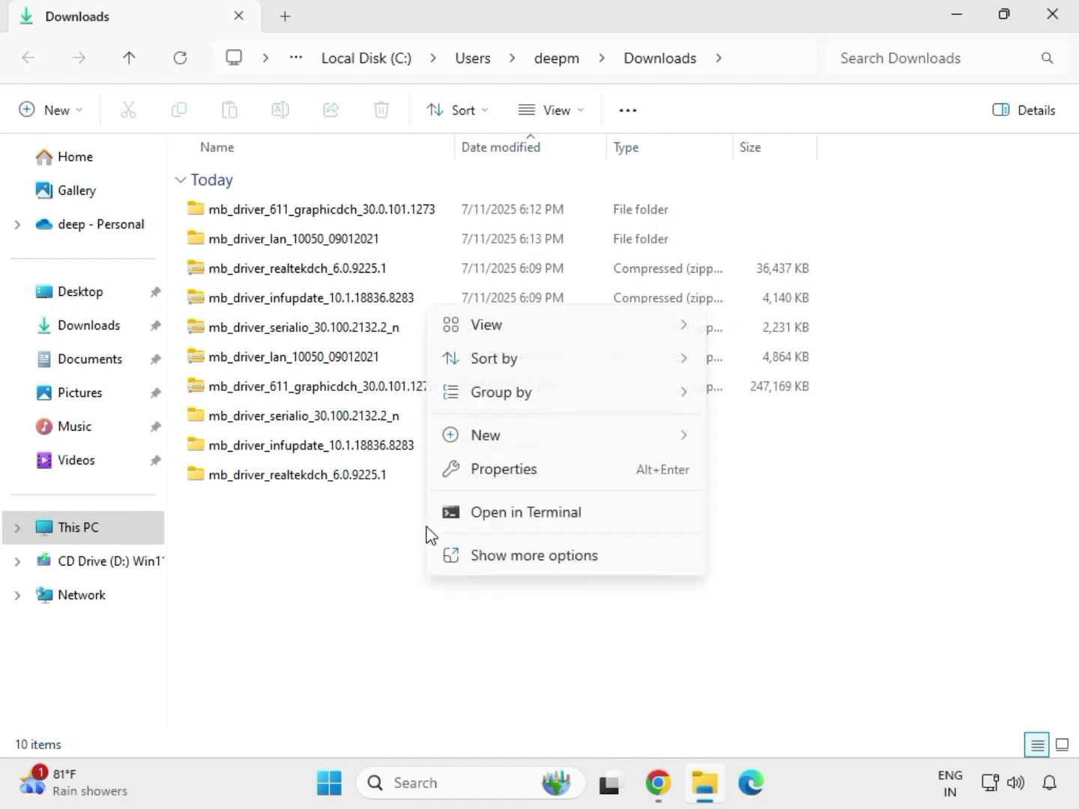
click(490, 547)
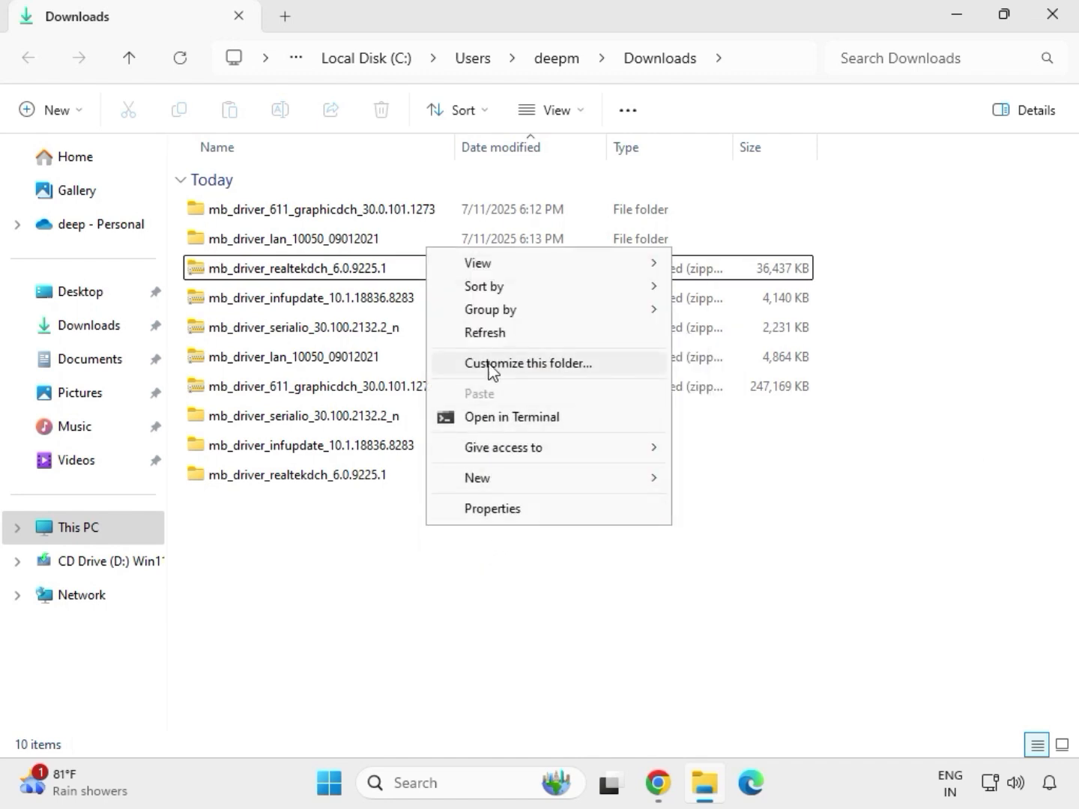
click(488, 333)
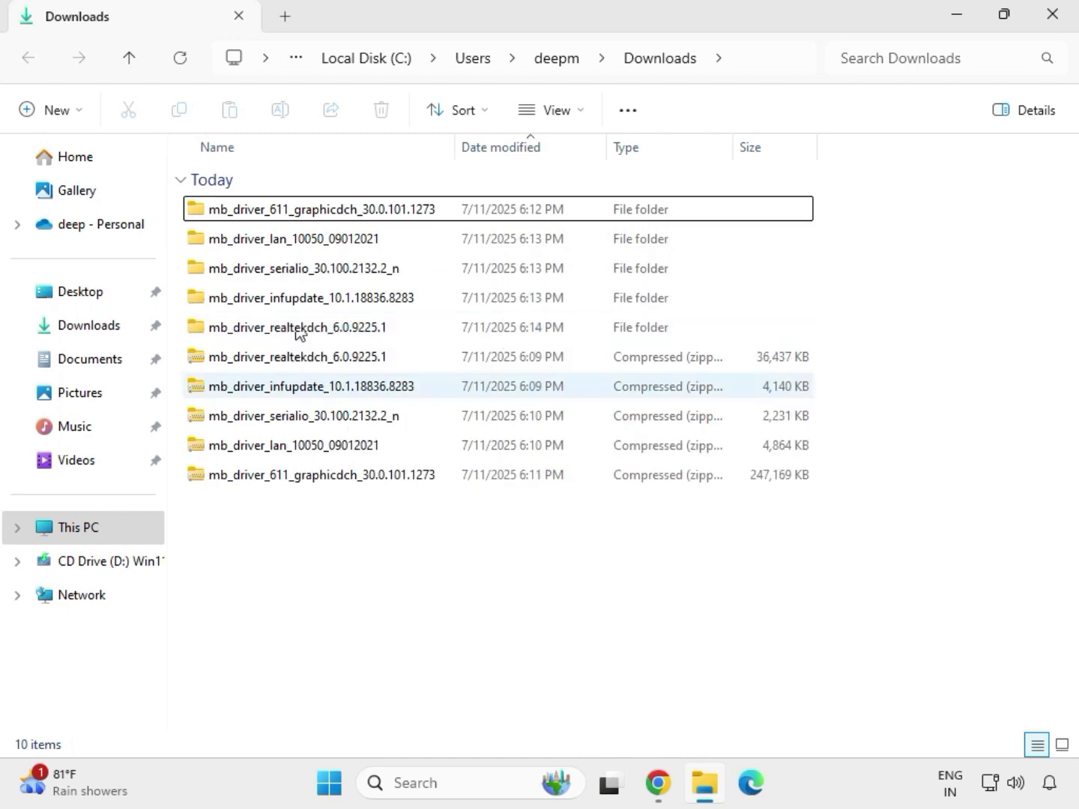
Open the extracted graphicdch folder and run its mb_driver_611_graphicdch_30.0.101.1273 setup as administrator, allowing the changes
drag(828, 333, 321, 198)
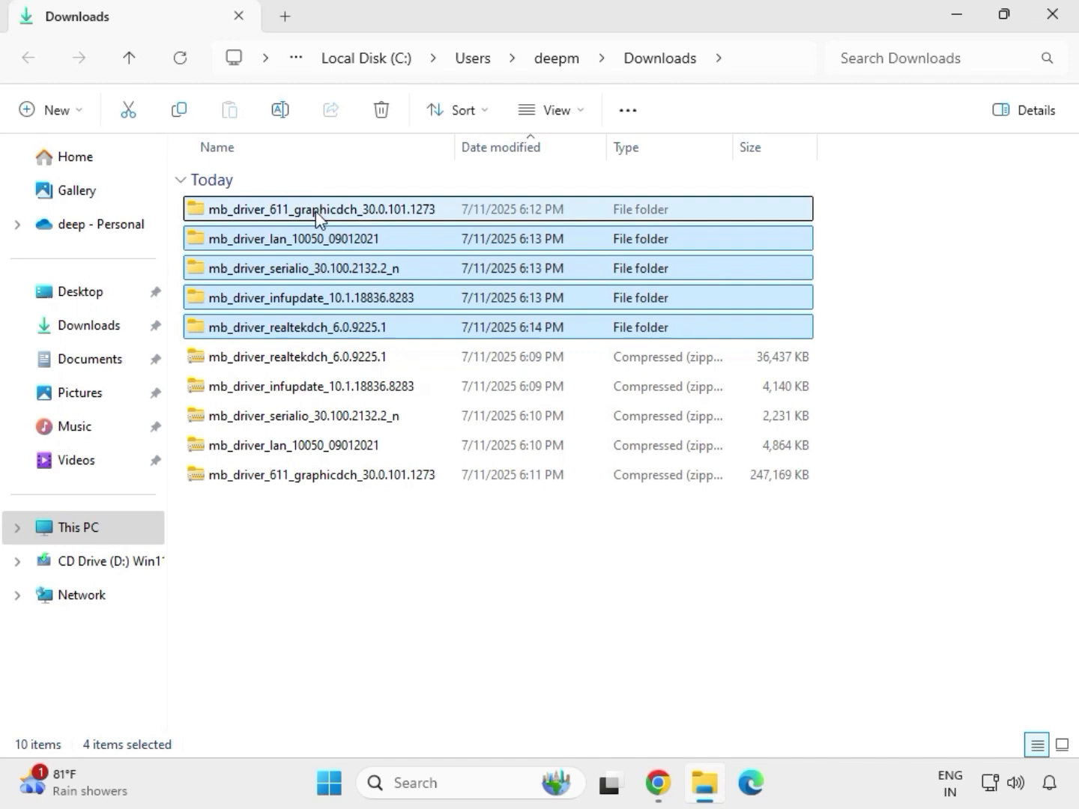
click(316, 218)
double_click(347, 212)
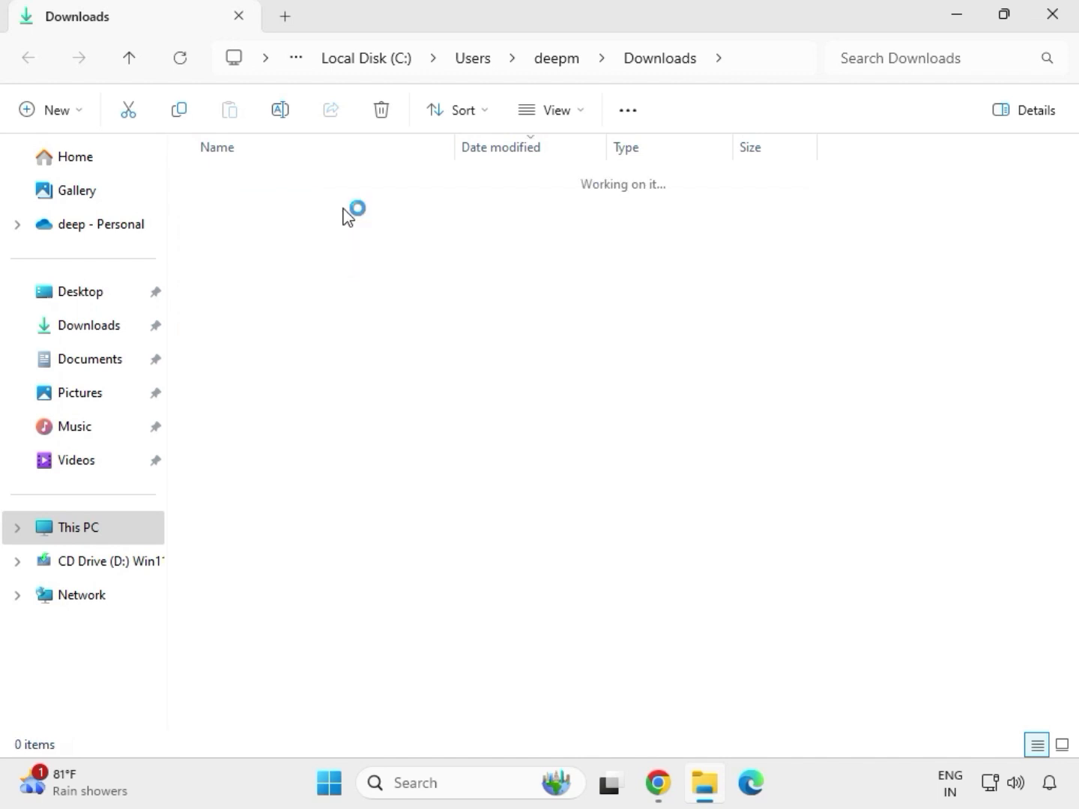
click(299, 211)
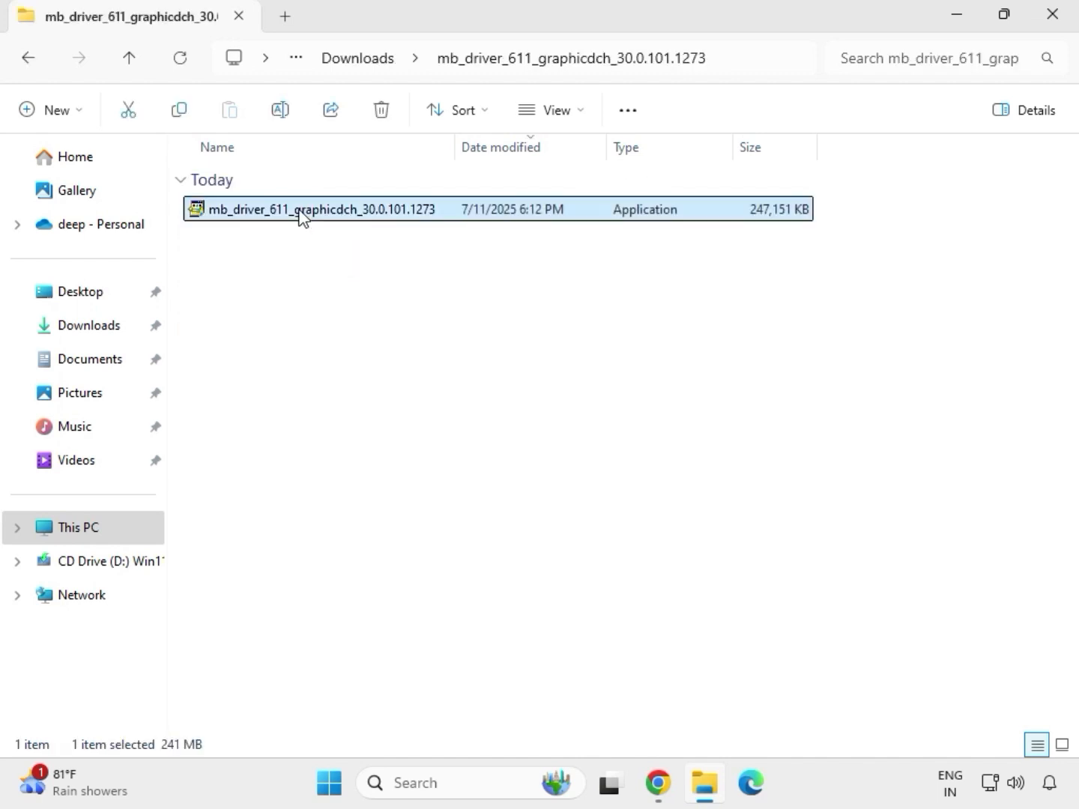
right_click(300, 215)
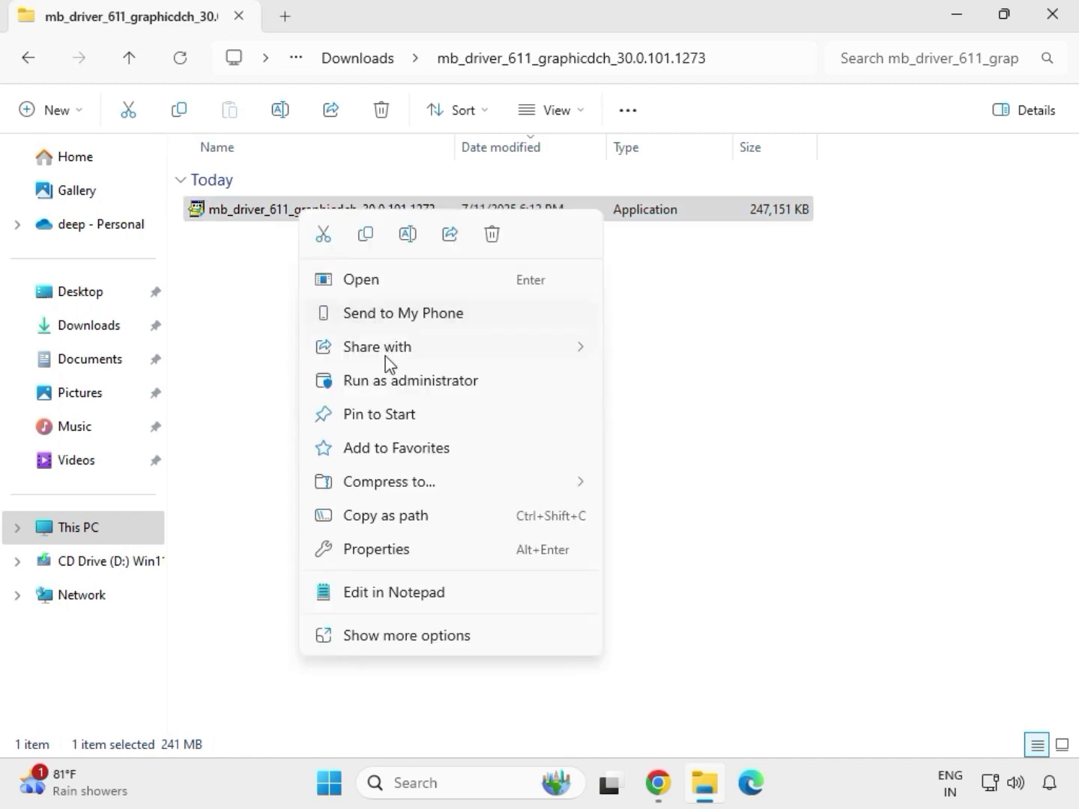
click(396, 381)
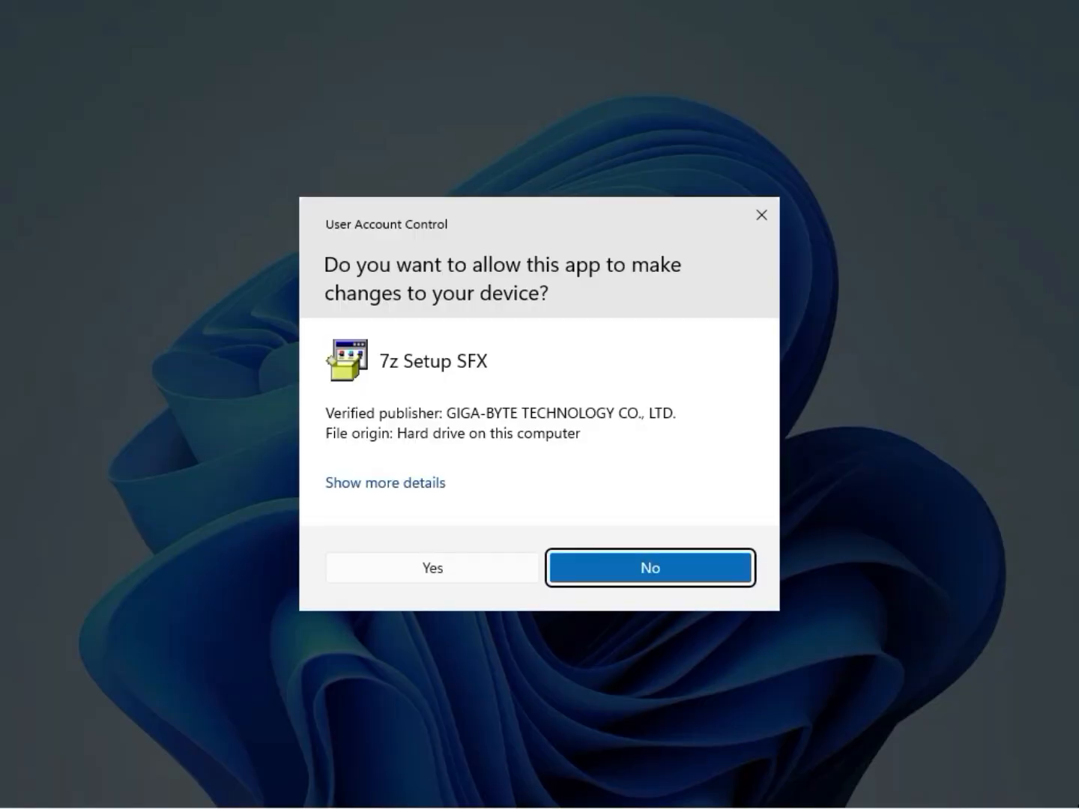
click(433, 568)
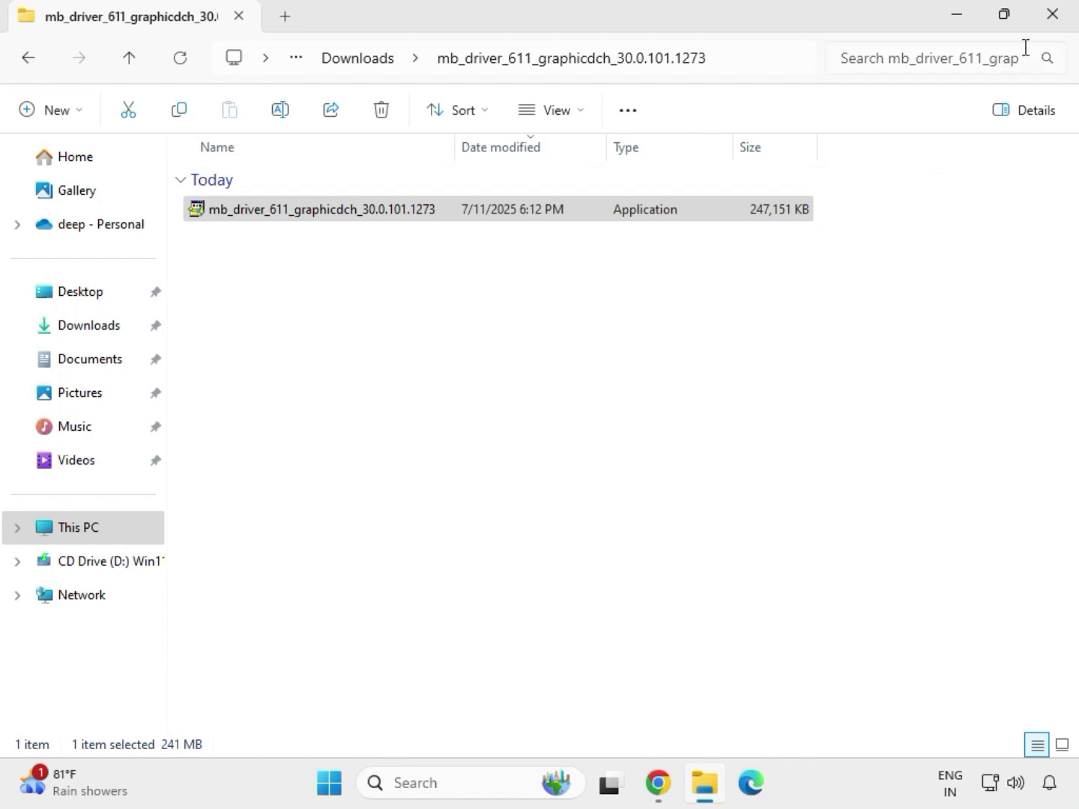
Return to the Downloads folder and open the extracted mb_driver_lan_10050_09012021 folder
click(1063, 26)
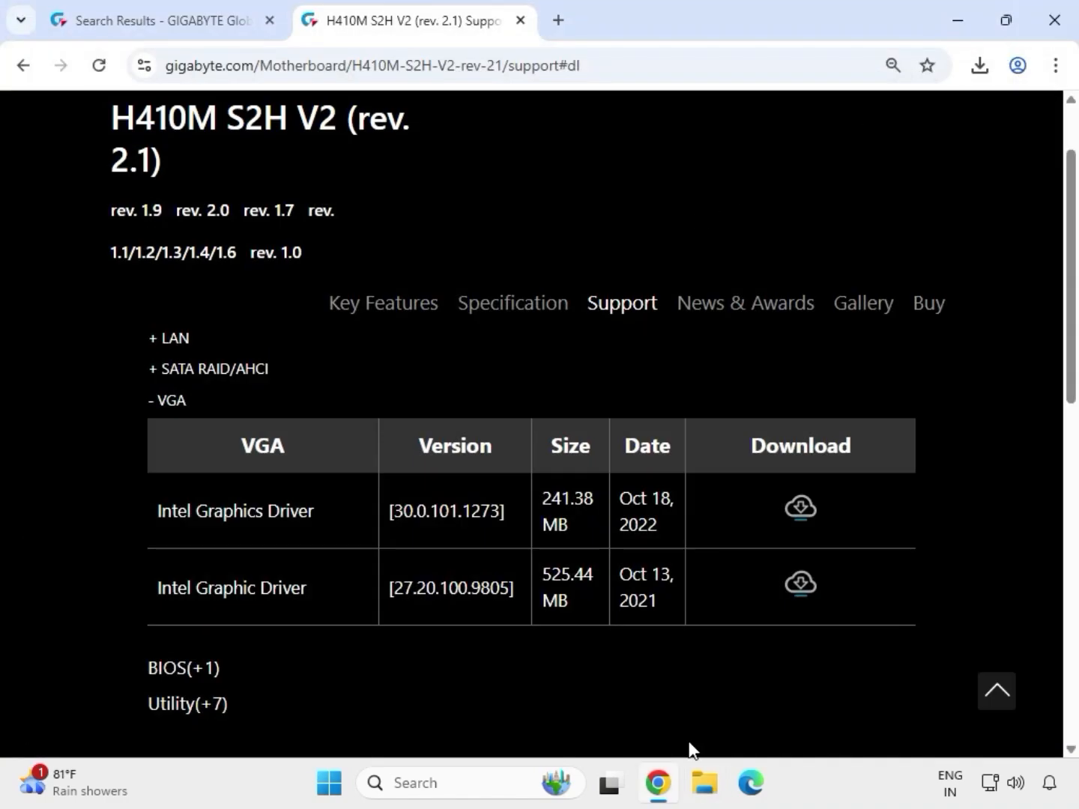
click(707, 796)
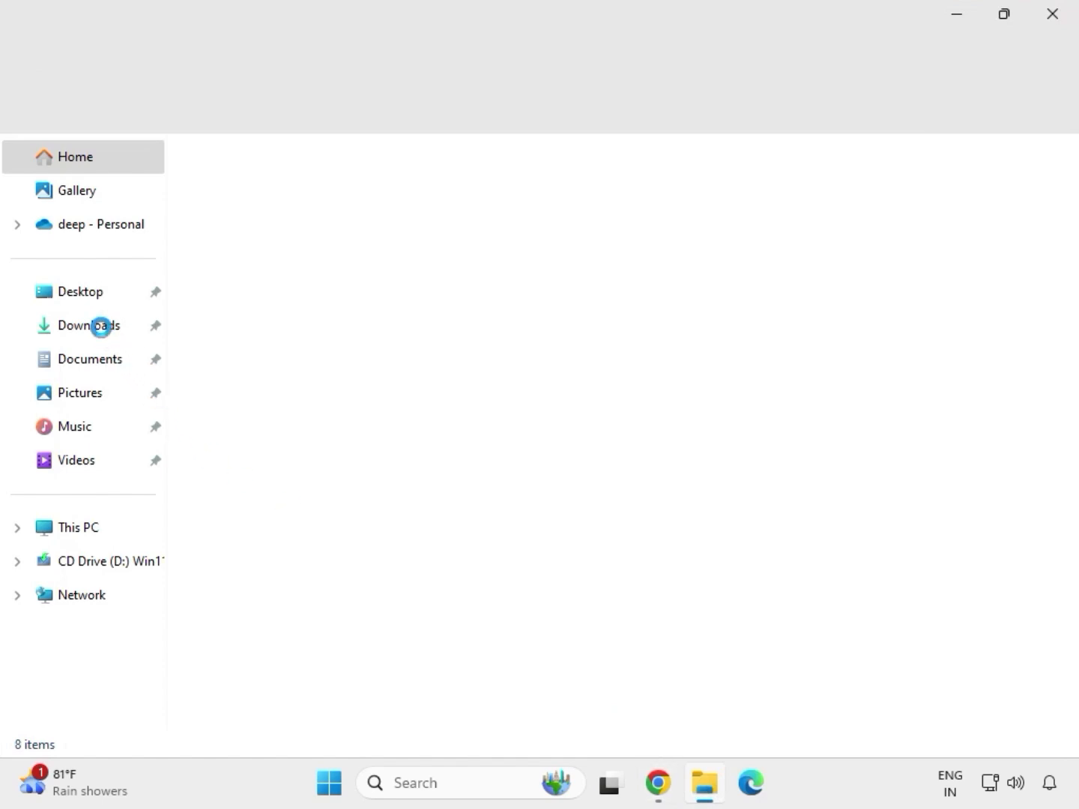
click(117, 330)
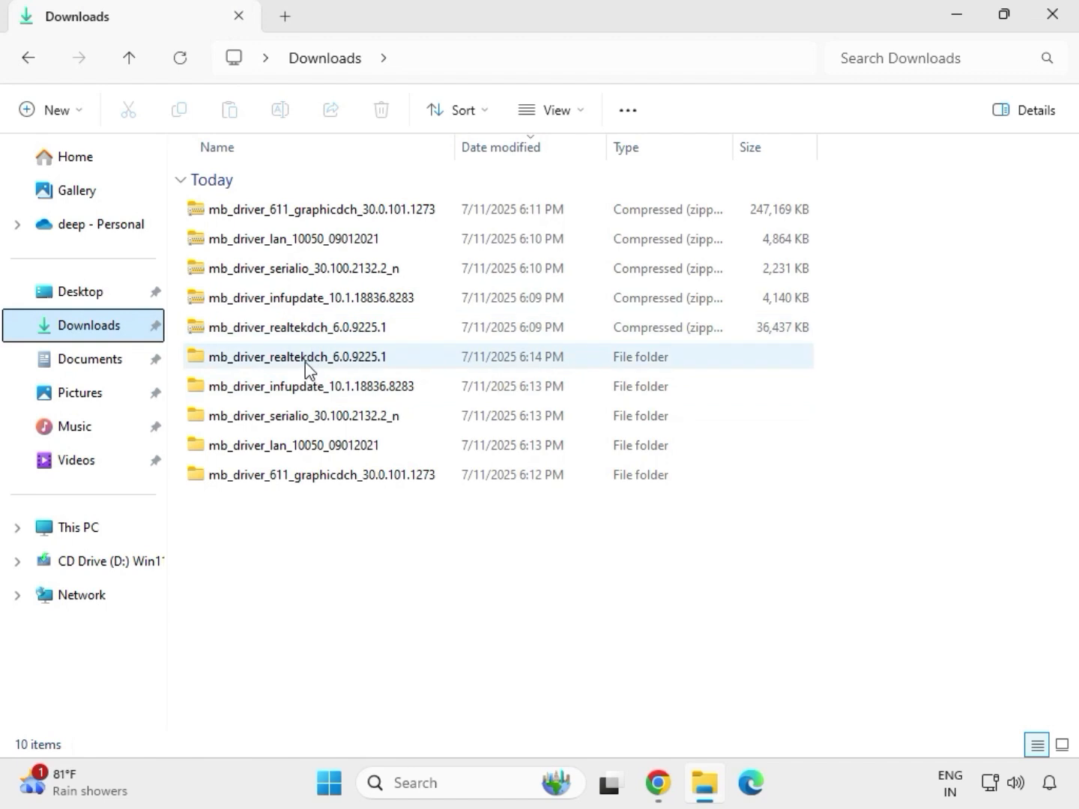
click(305, 361)
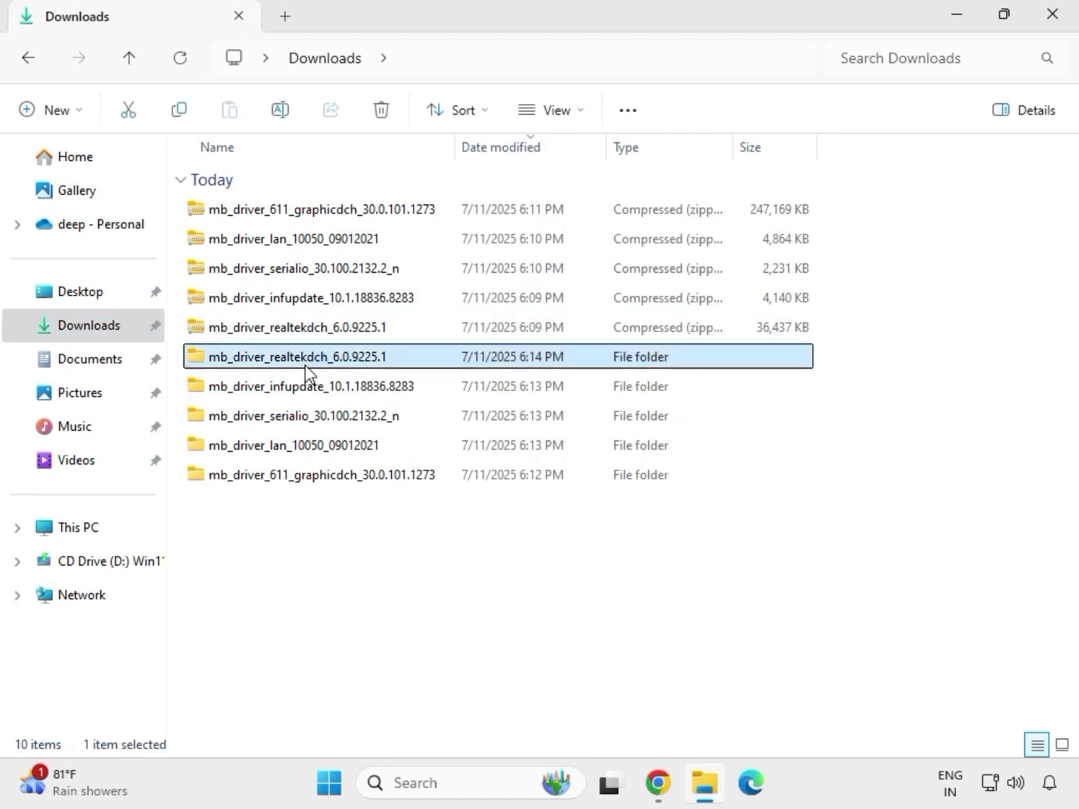
click(351, 478)
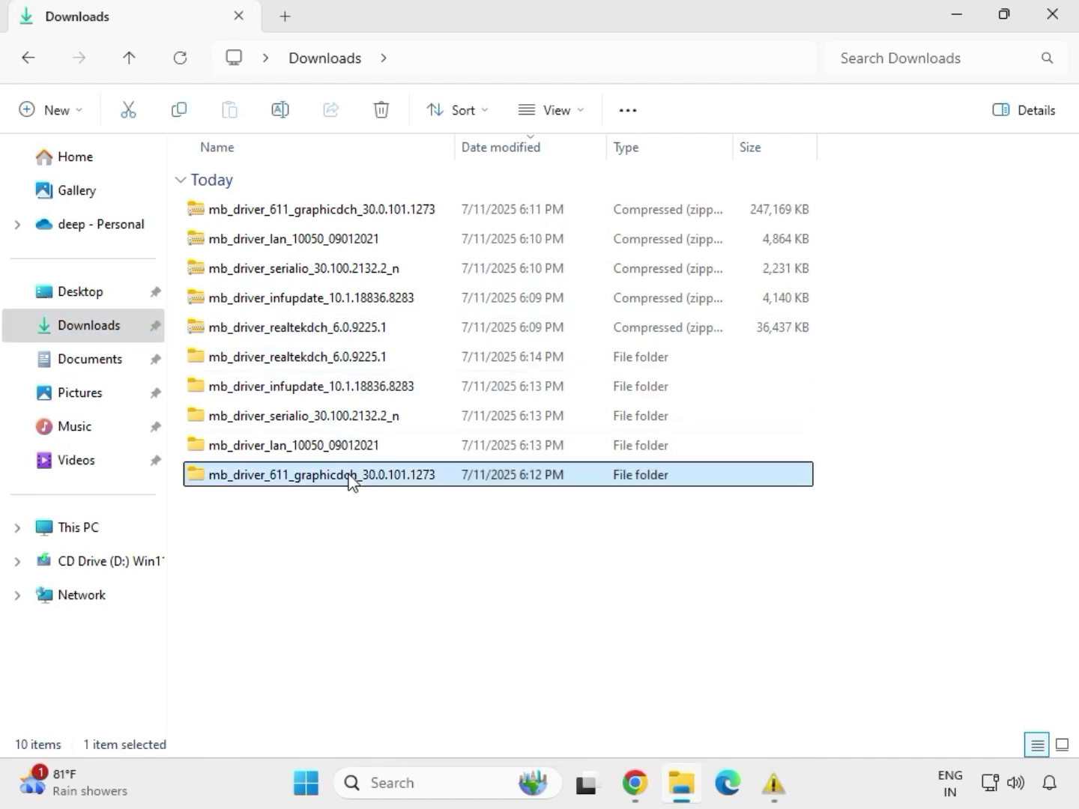
click(335, 447)
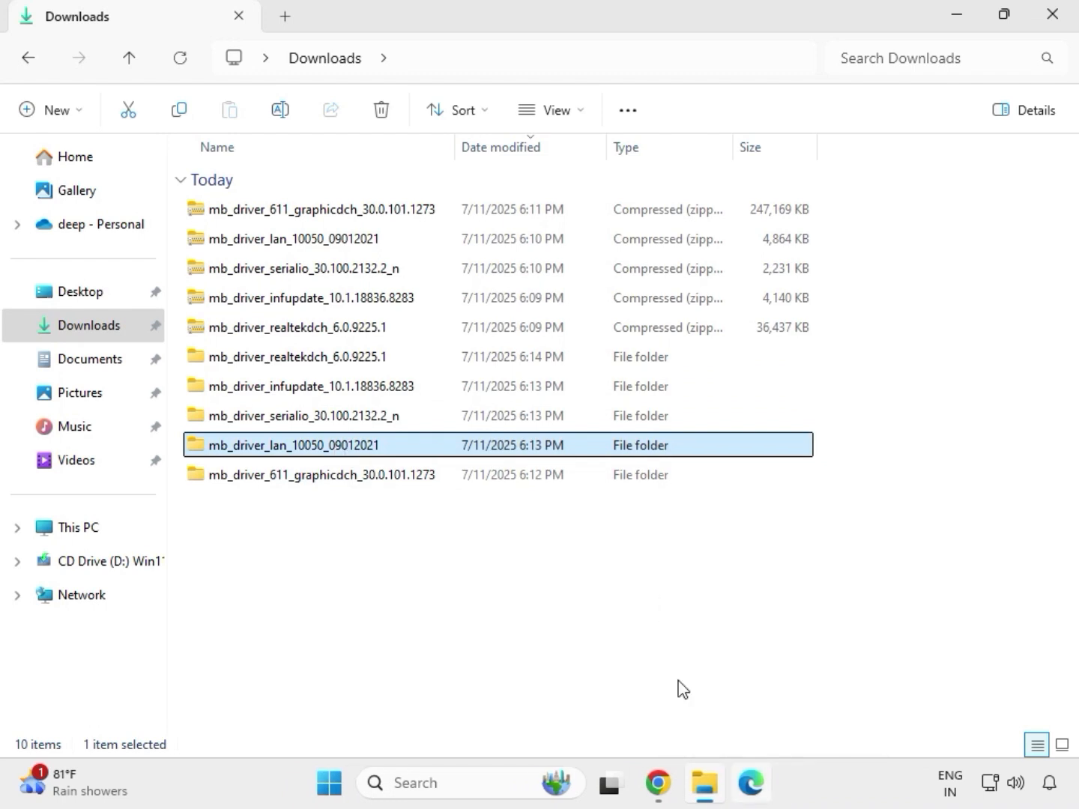
double_click(335, 448)
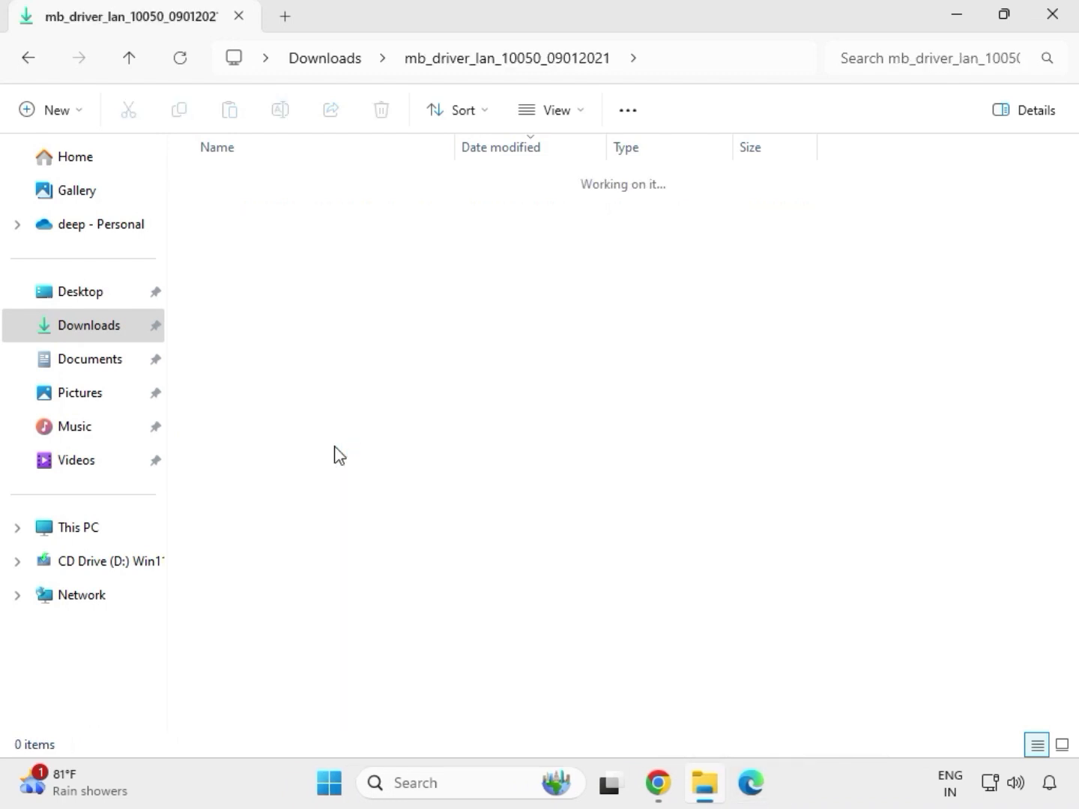
Open the Install_Win10_10050_09012021 subfolder and run its installer application, allowing the changes
click(269, 214)
double_click(269, 215)
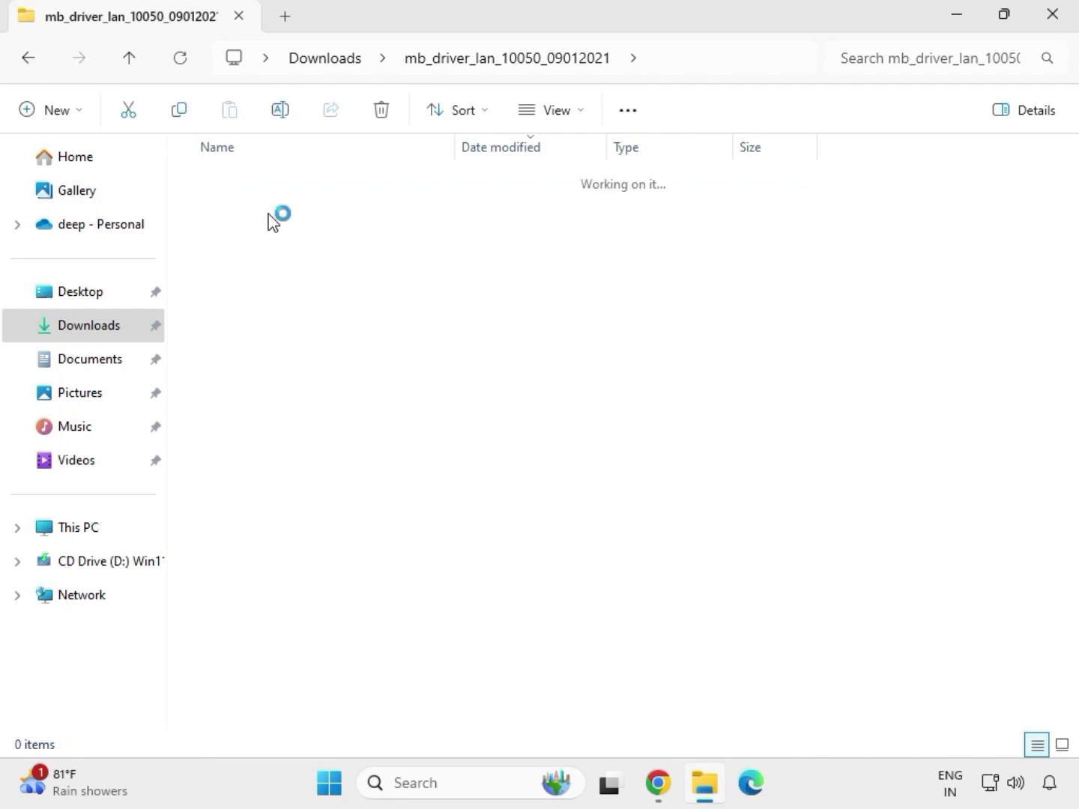
double_click(269, 214)
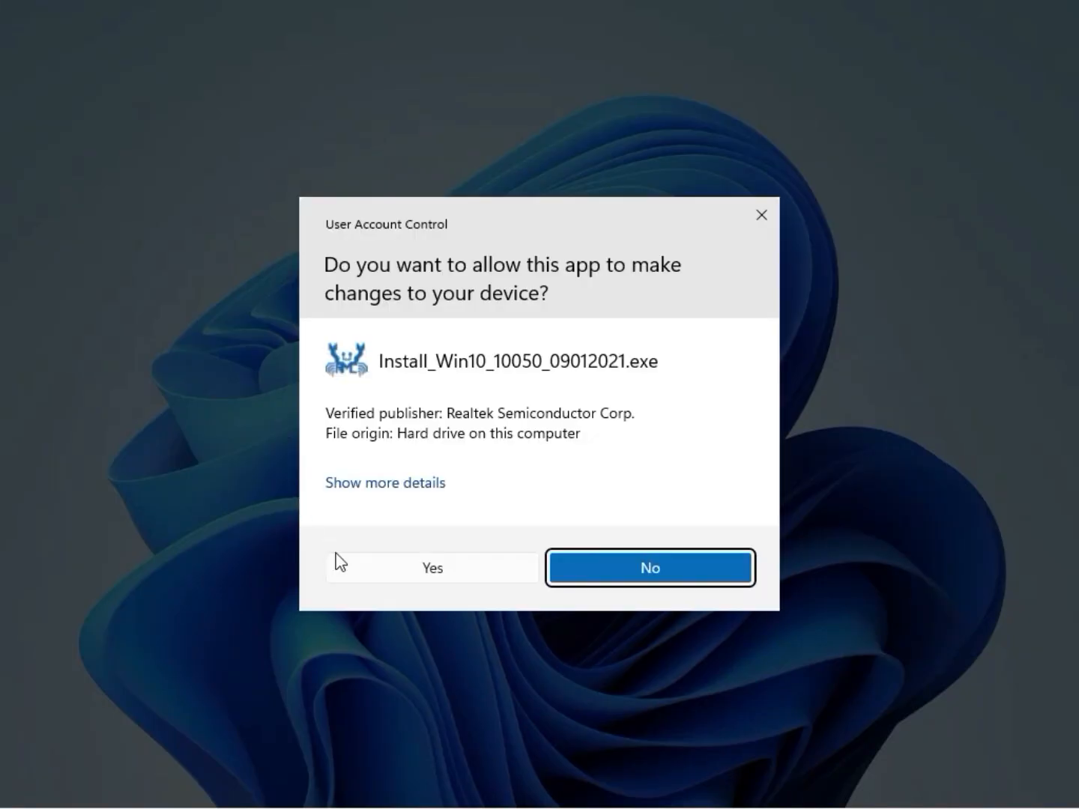
click(420, 569)
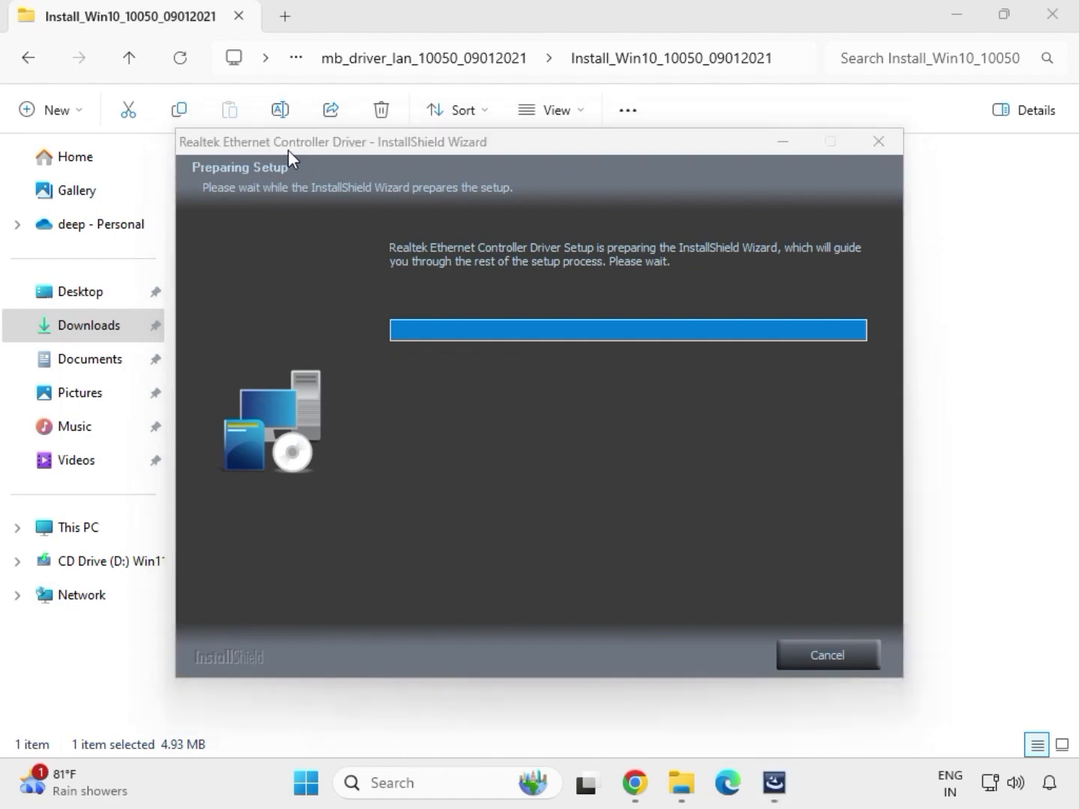
Complete the Realtek Ethernet Controller Driver InstallShield wizard, dismissing the controller warning and finishing
click(689, 657)
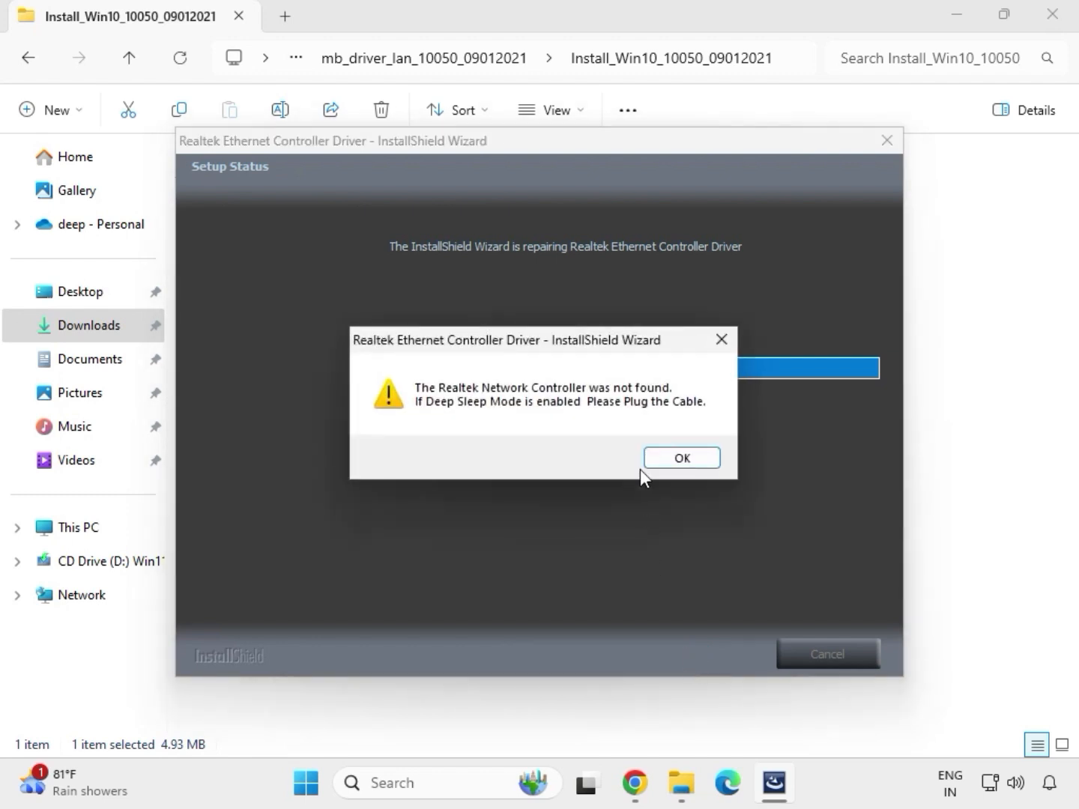
click(657, 455)
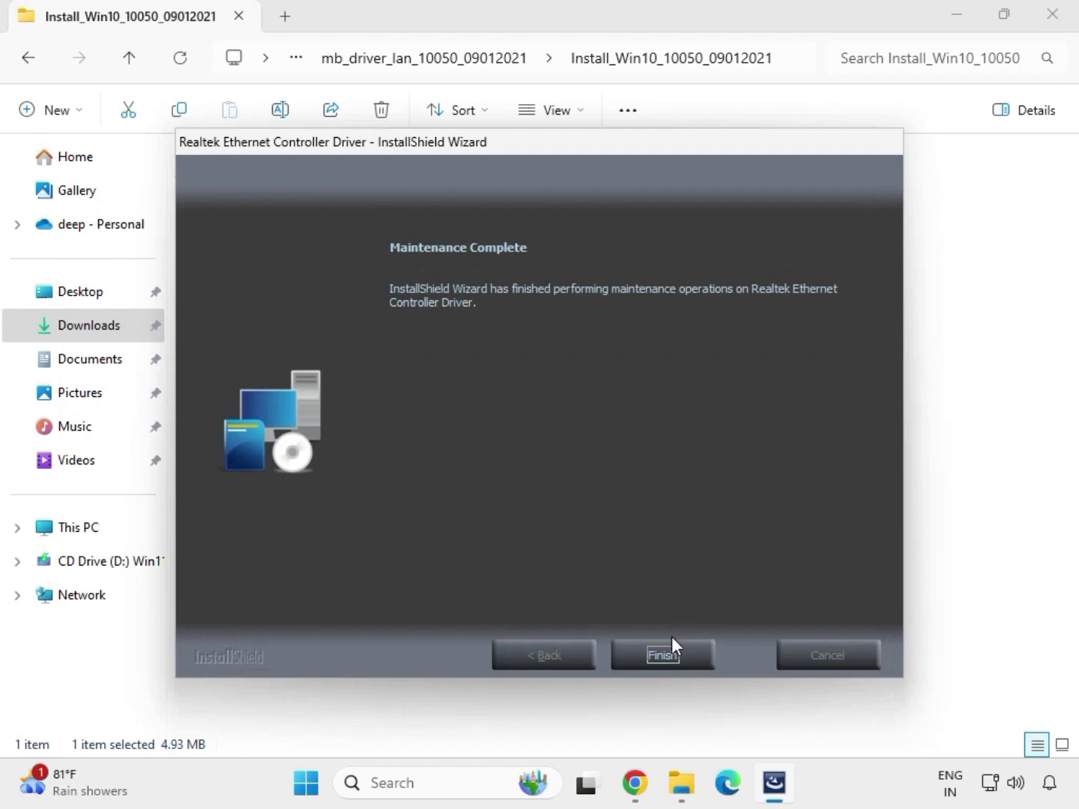
click(672, 643)
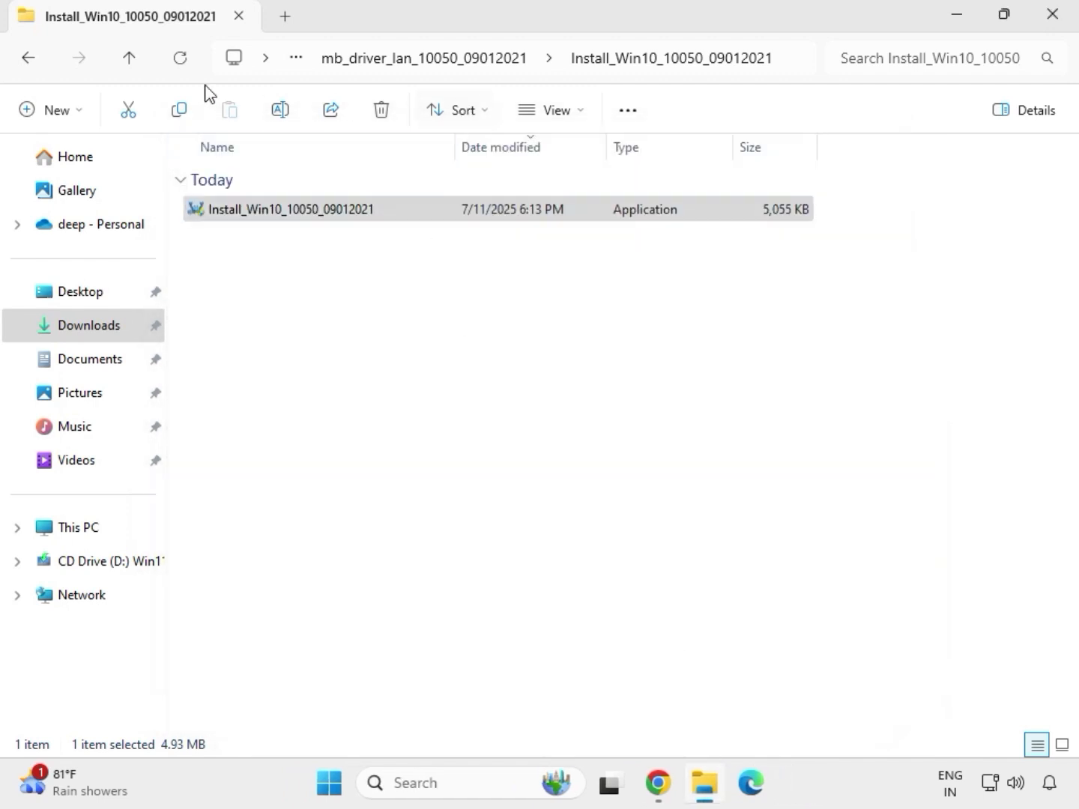
Go back to Downloads and open the mb_driver_serialio_30.100.2132.2_n folder and its SerialIO_30.100.2132.2_PV_CNL_21H2 subfolder
click(31, 62)
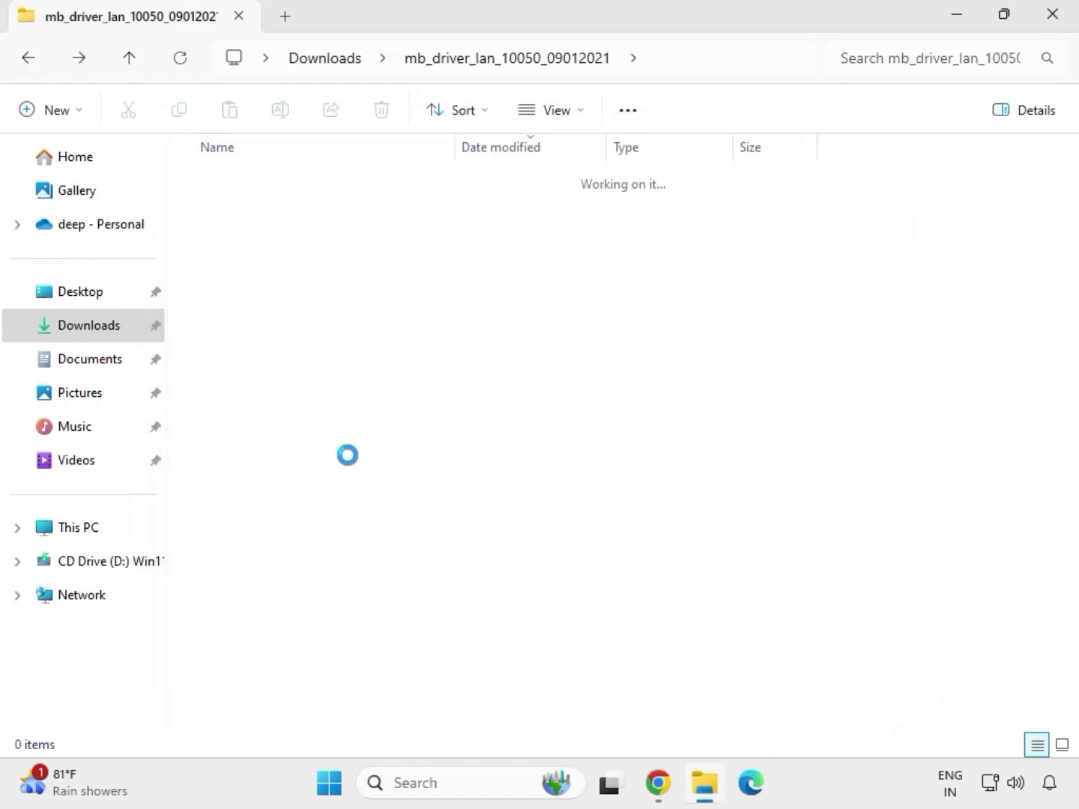
click(23, 60)
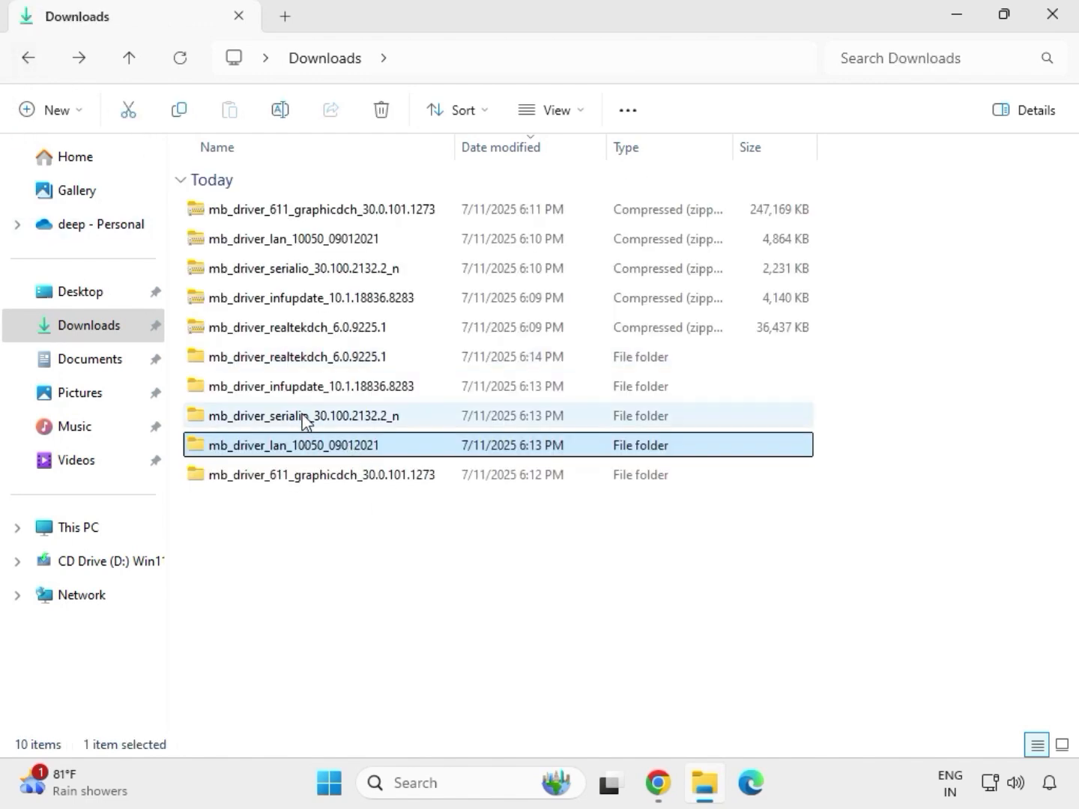
double_click(303, 418)
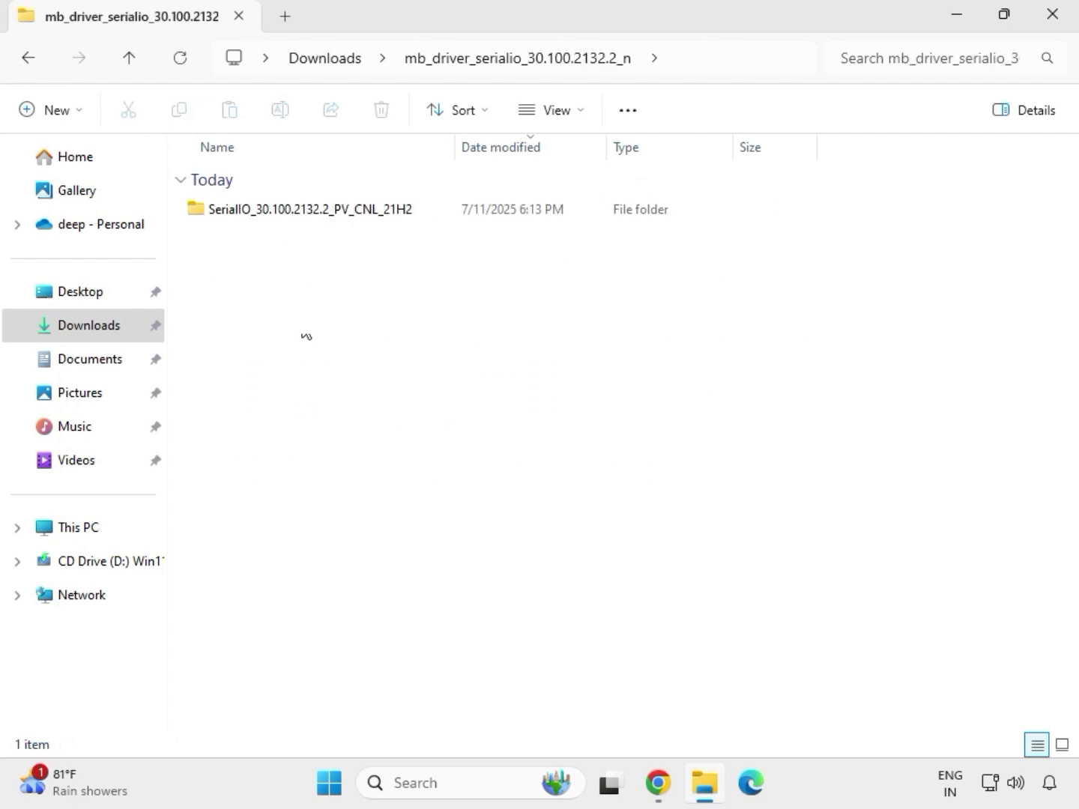
click(321, 210)
double_click(321, 209)
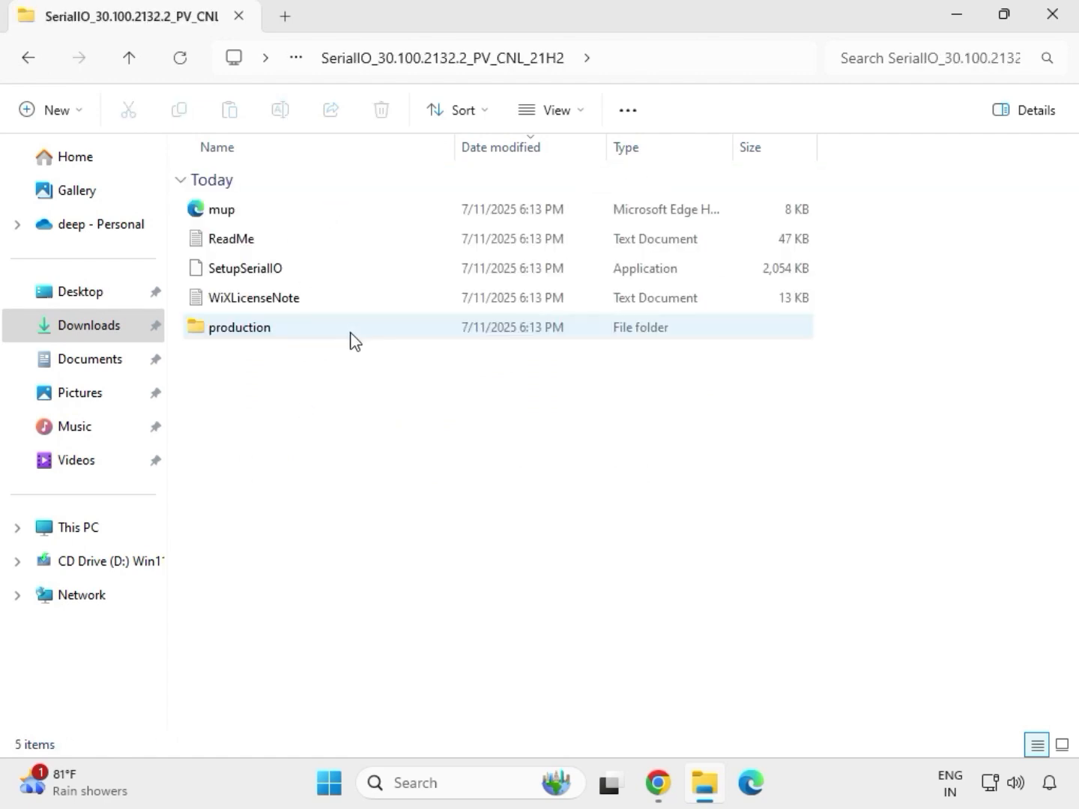
Run SetupSerialIO as administrator, allowing the changes, and close the Intel Serial IO setup
click(271, 279)
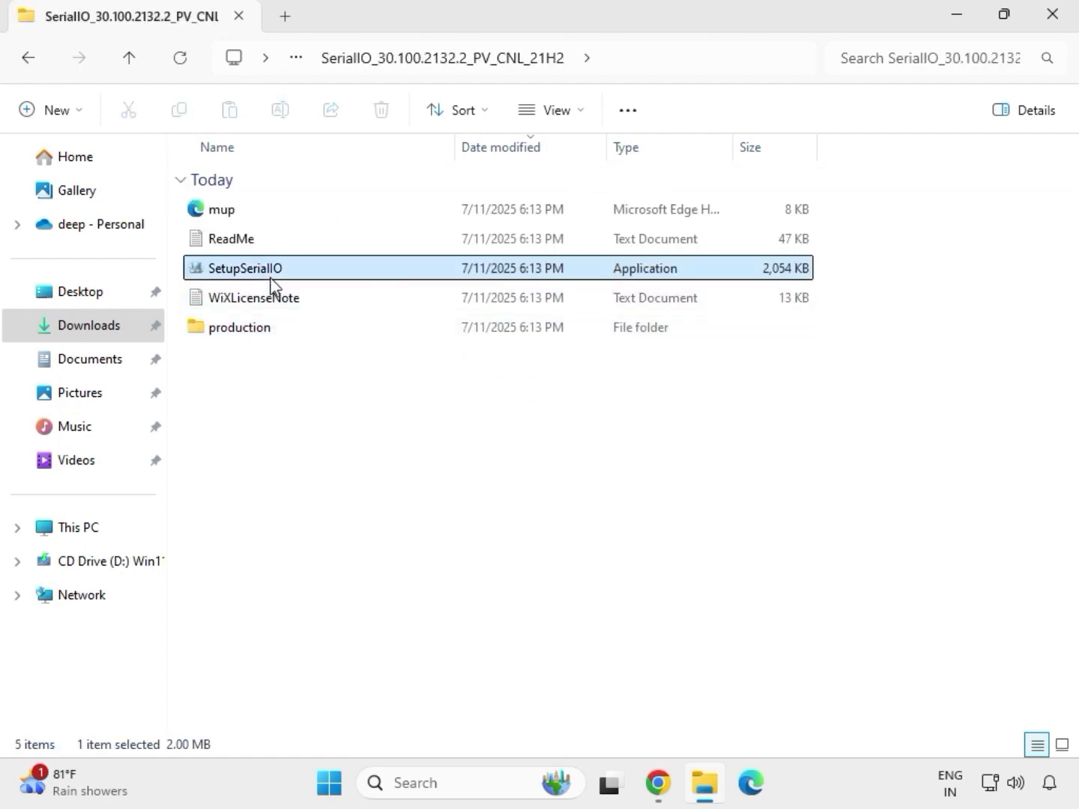
right_click(272, 278)
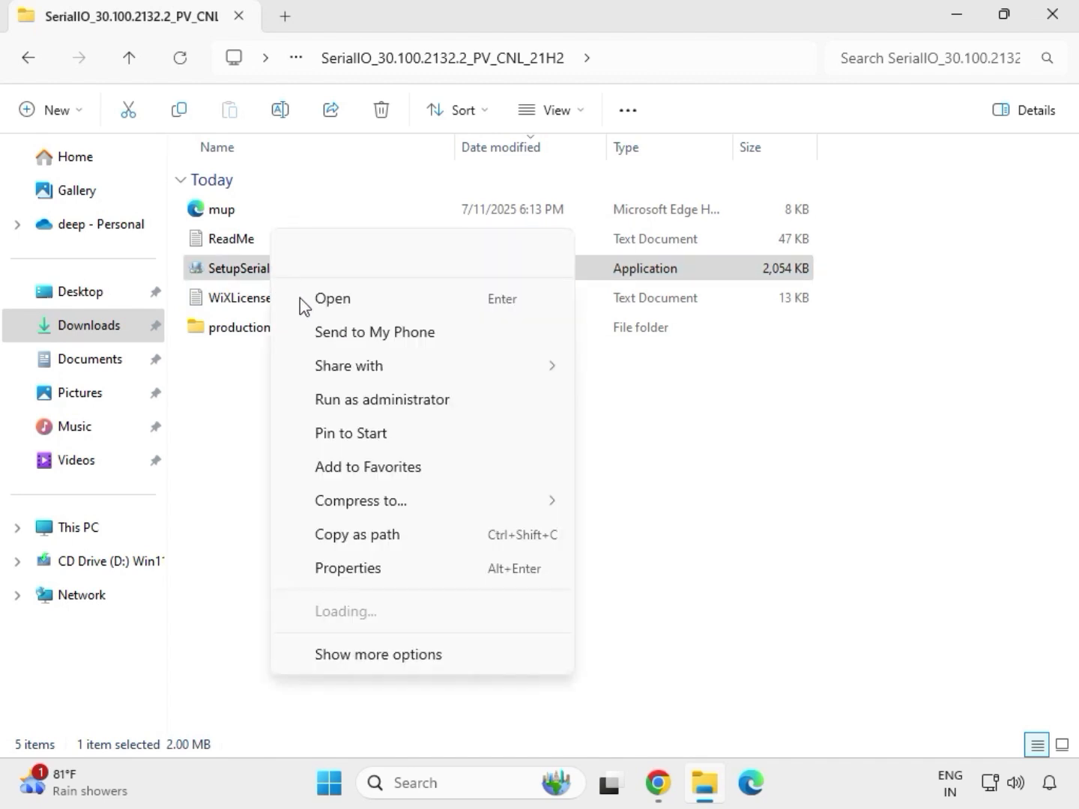
click(373, 400)
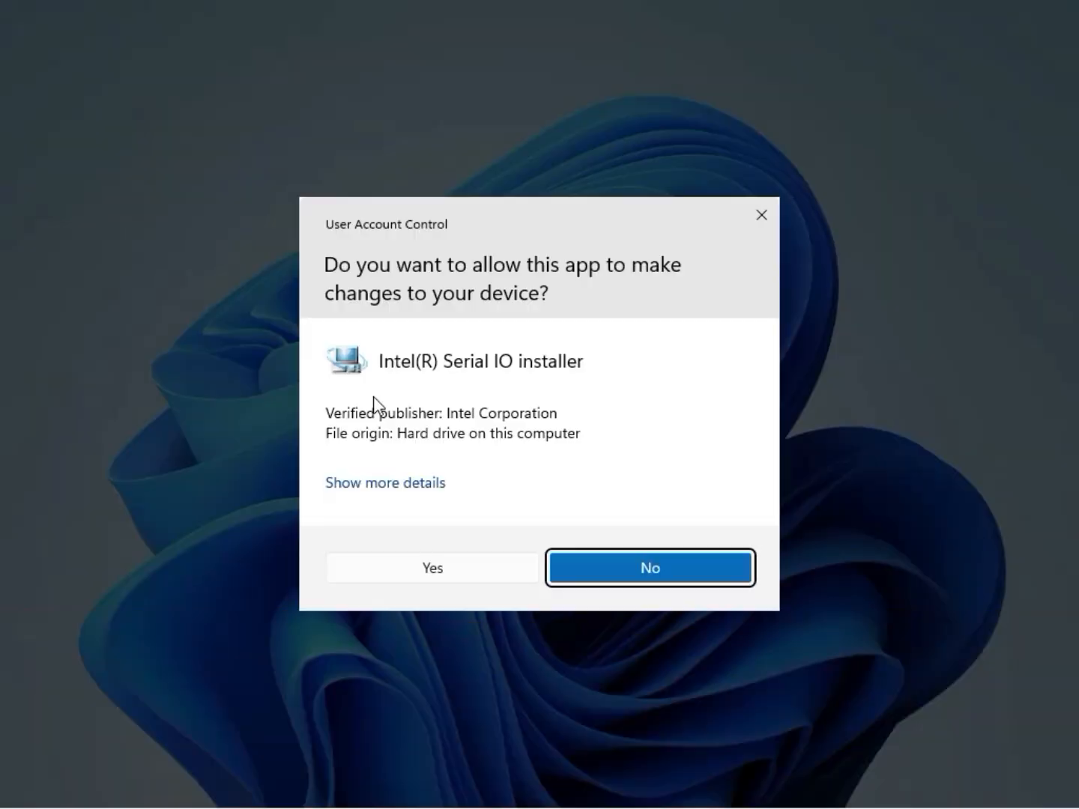
click(428, 576)
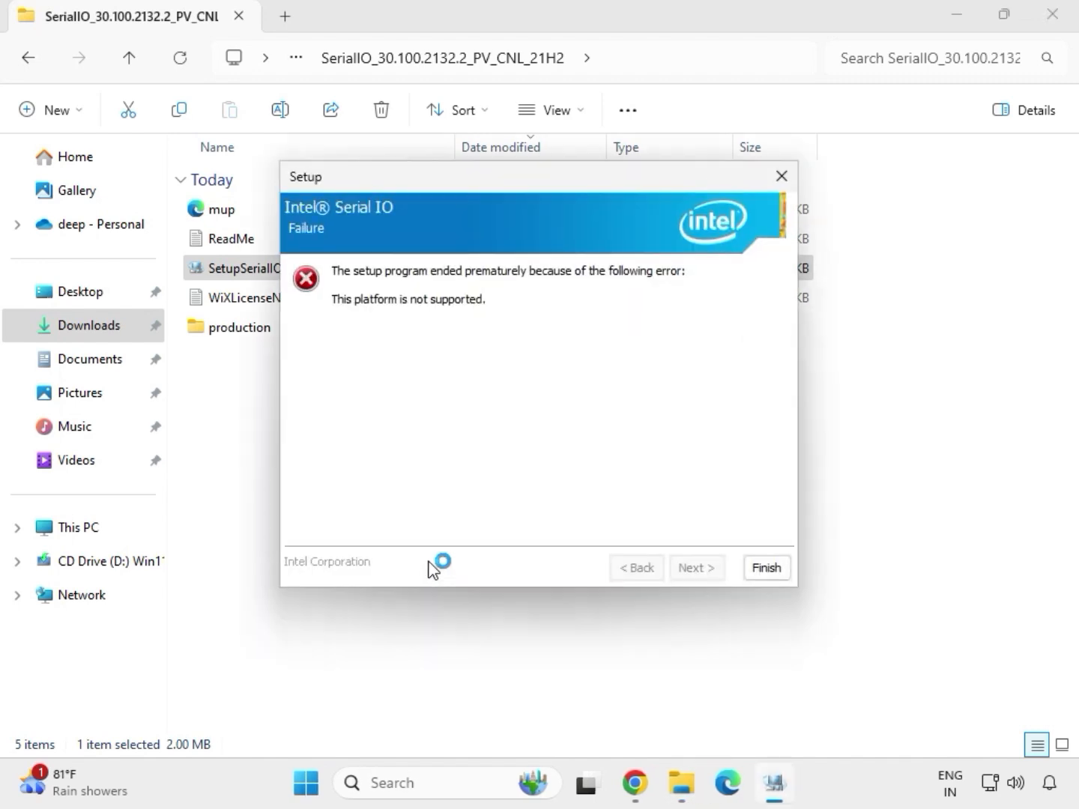
click(765, 571)
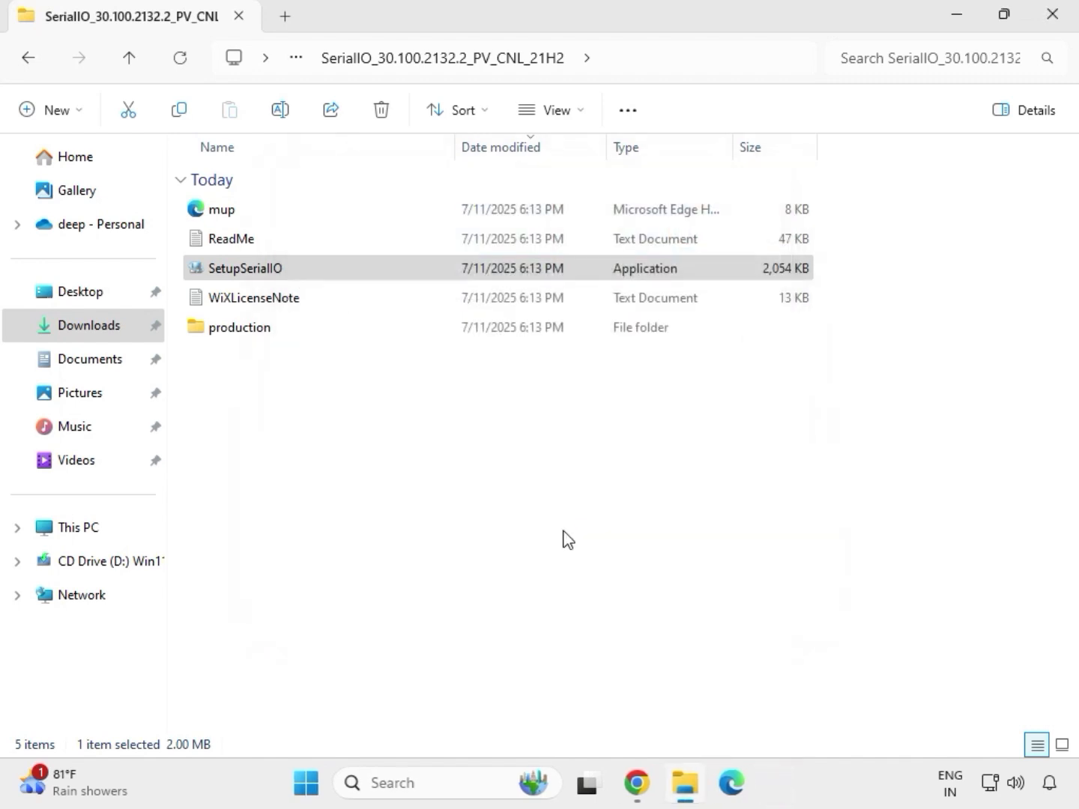
Return to Downloads and open the mb_driver_infupdate_10.1.18836.8283 folder and its Chipset-10.1.18836.8283-Public-MUP subfolder
click(30, 60)
click(30, 60)
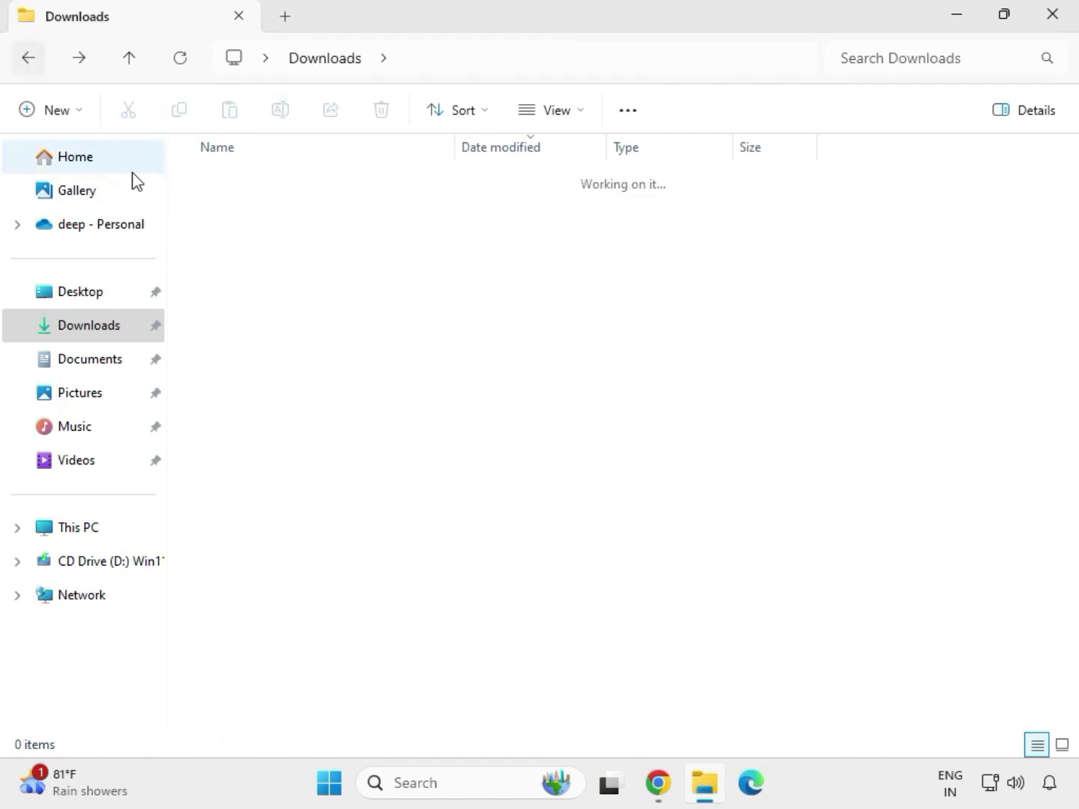
click(282, 387)
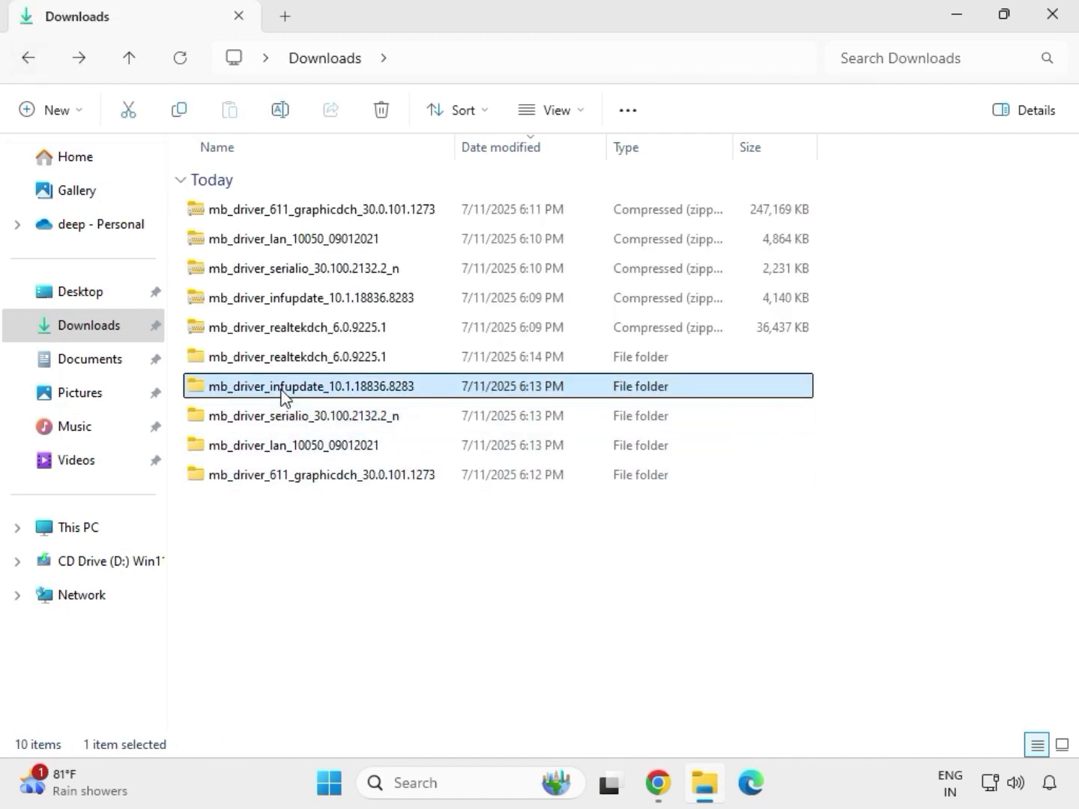
double_click(282, 387)
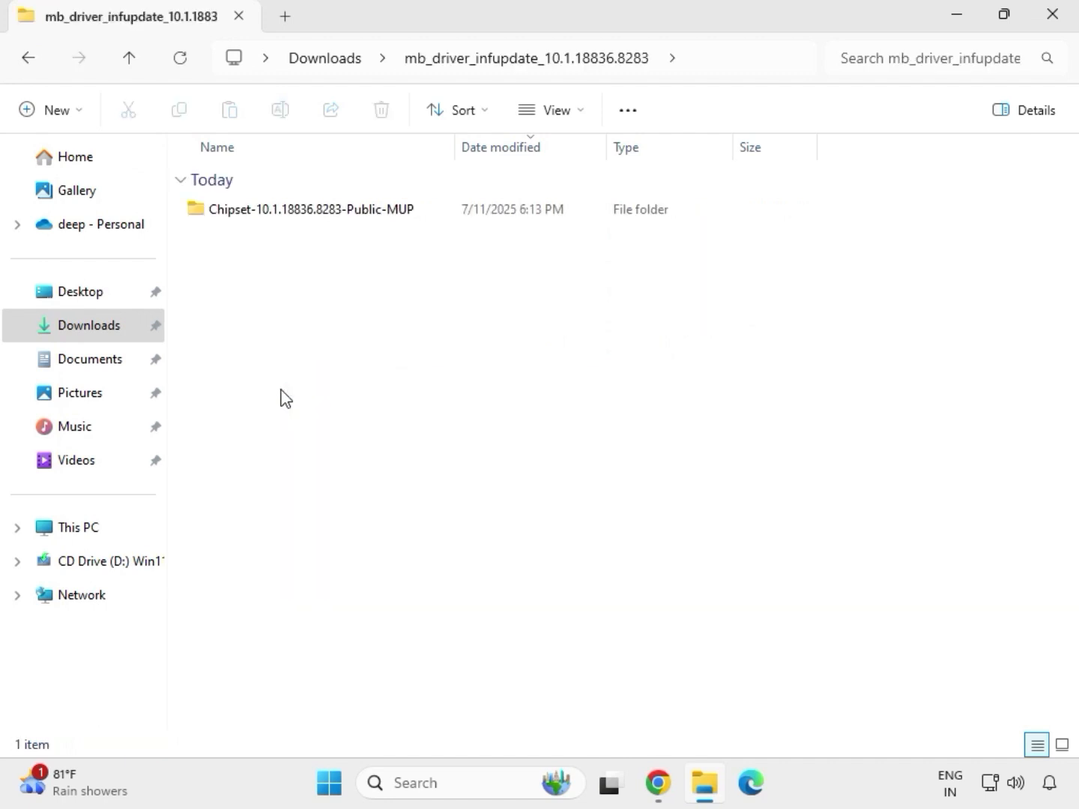
click(285, 213)
double_click(285, 213)
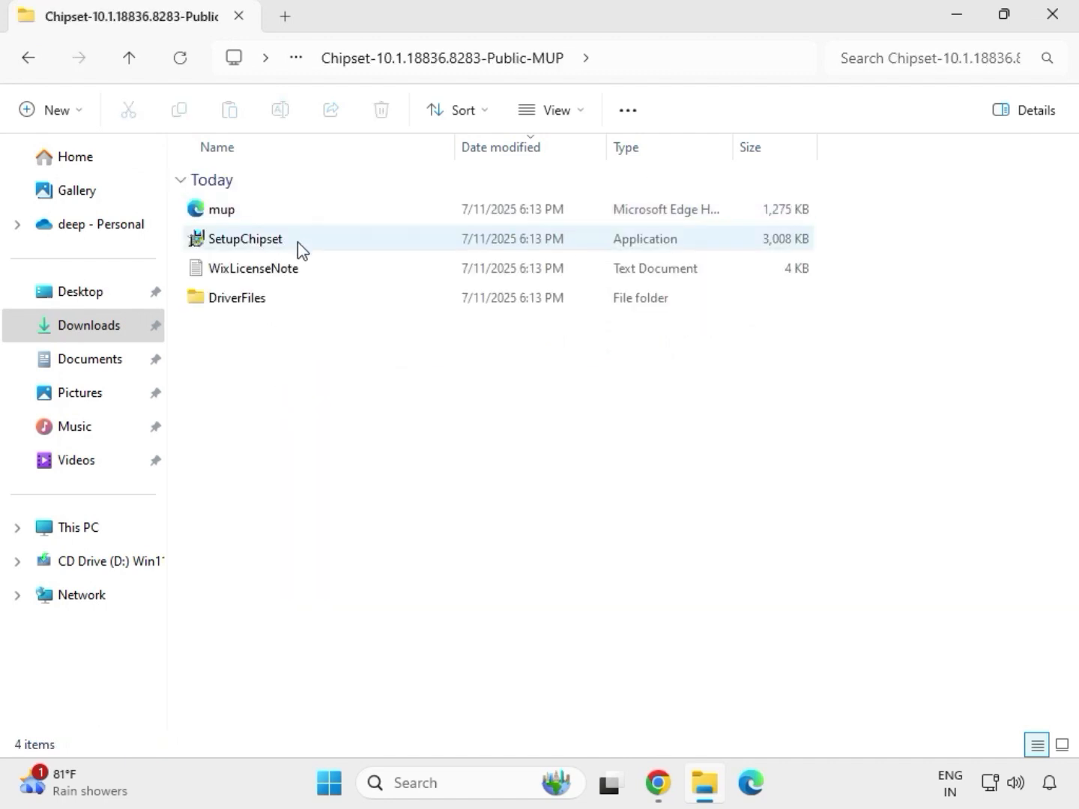
Run SetupChipset as administrator, allowing the changes
click(306, 247)
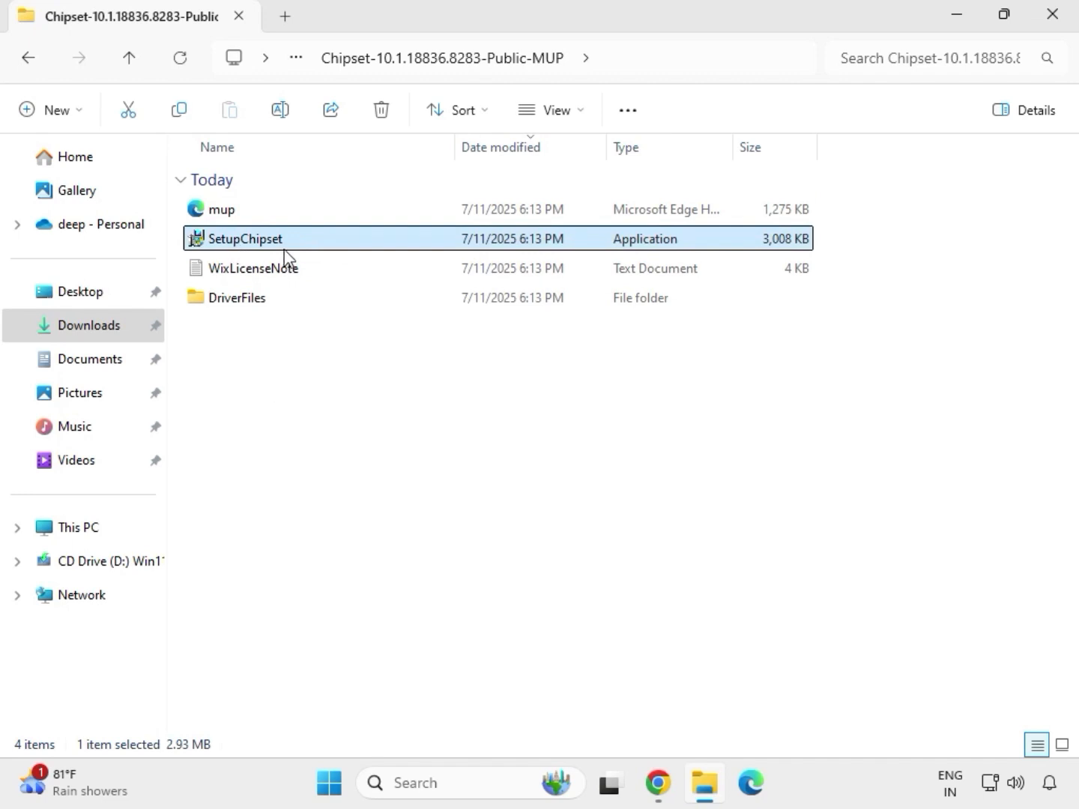
right_click(293, 246)
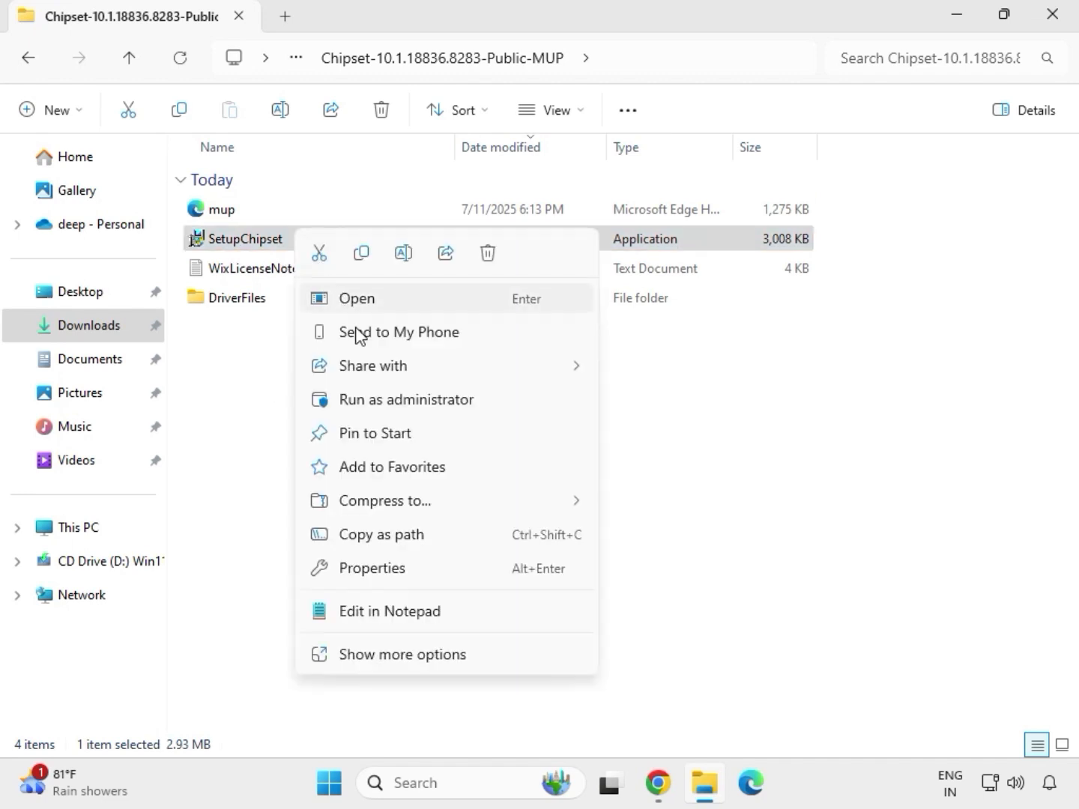
click(382, 396)
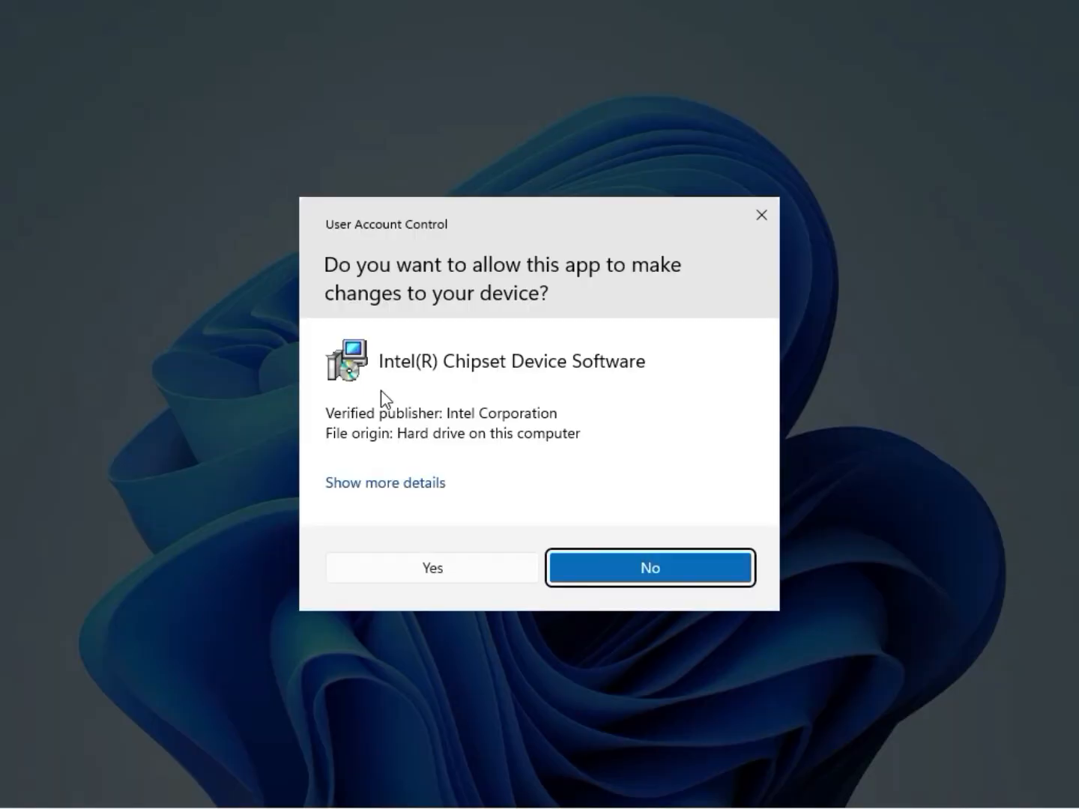
click(429, 579)
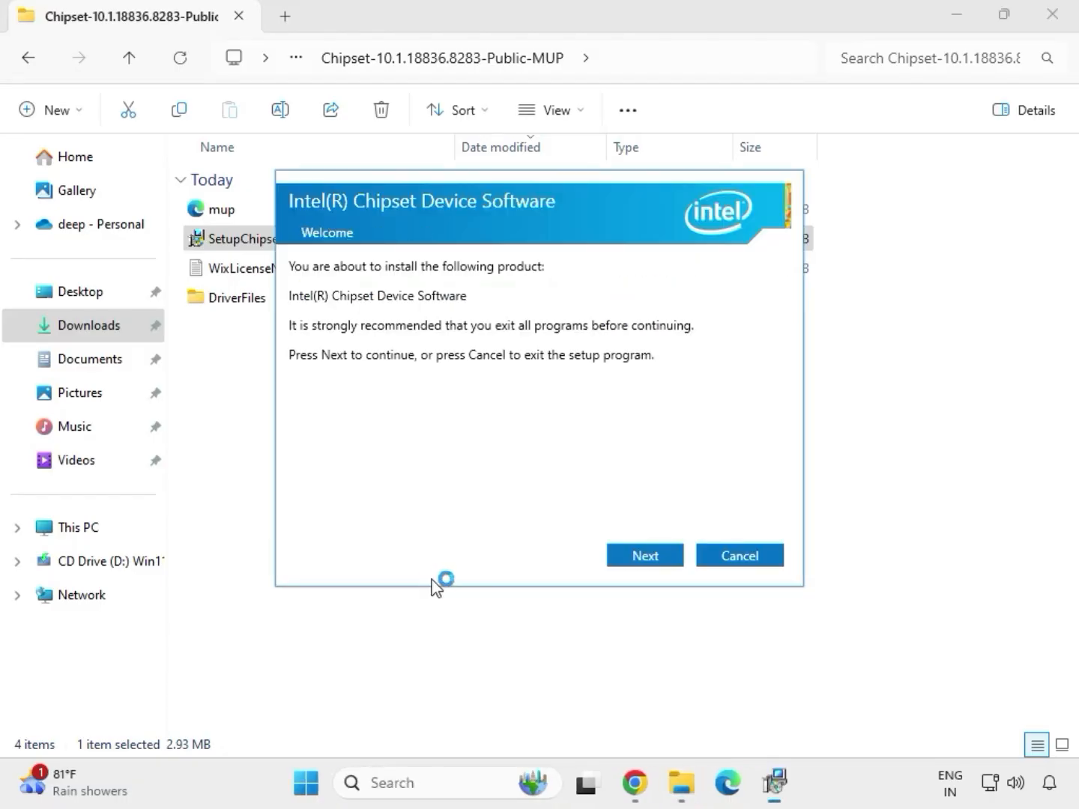
Proceed through the Intel Chipset Device Software setup, accept the license agreement, and close the setup
click(633, 558)
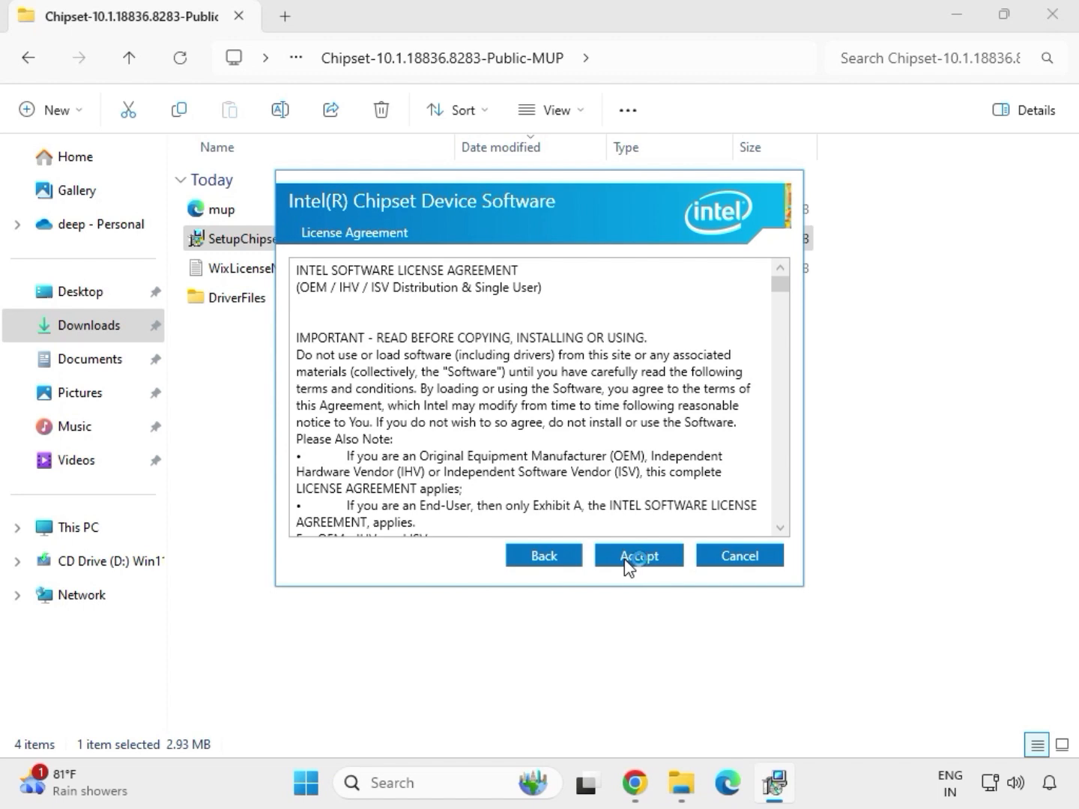
click(633, 558)
click(643, 557)
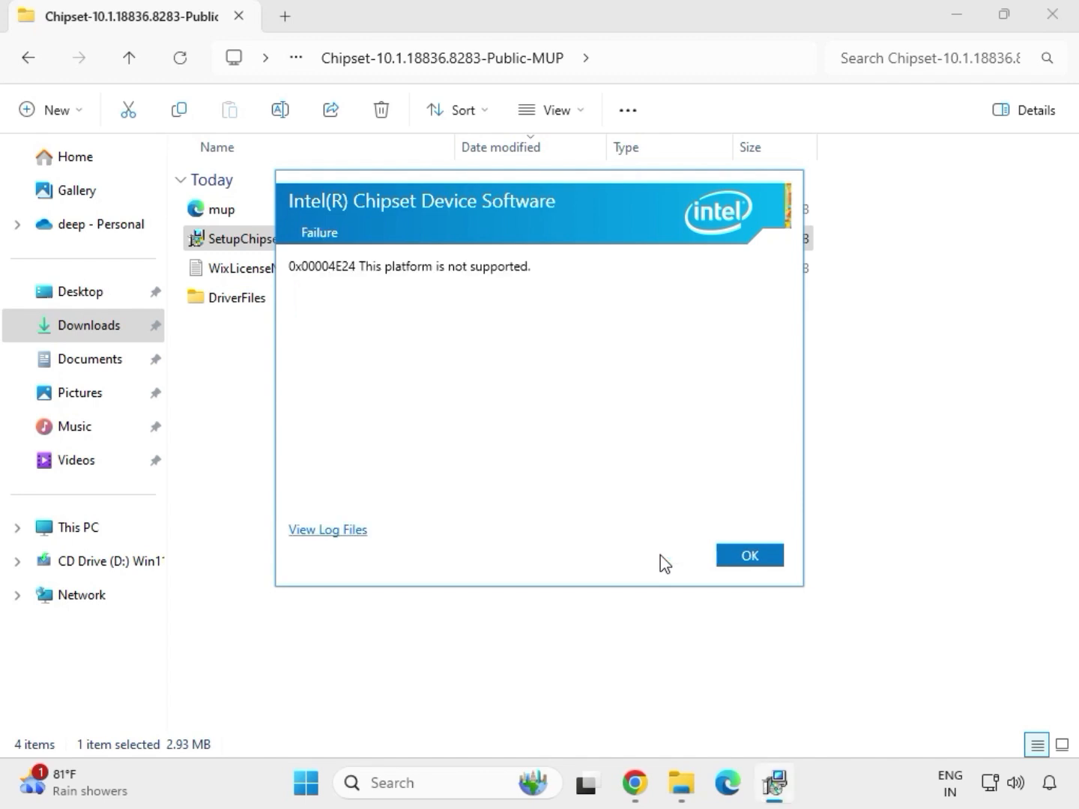
click(728, 563)
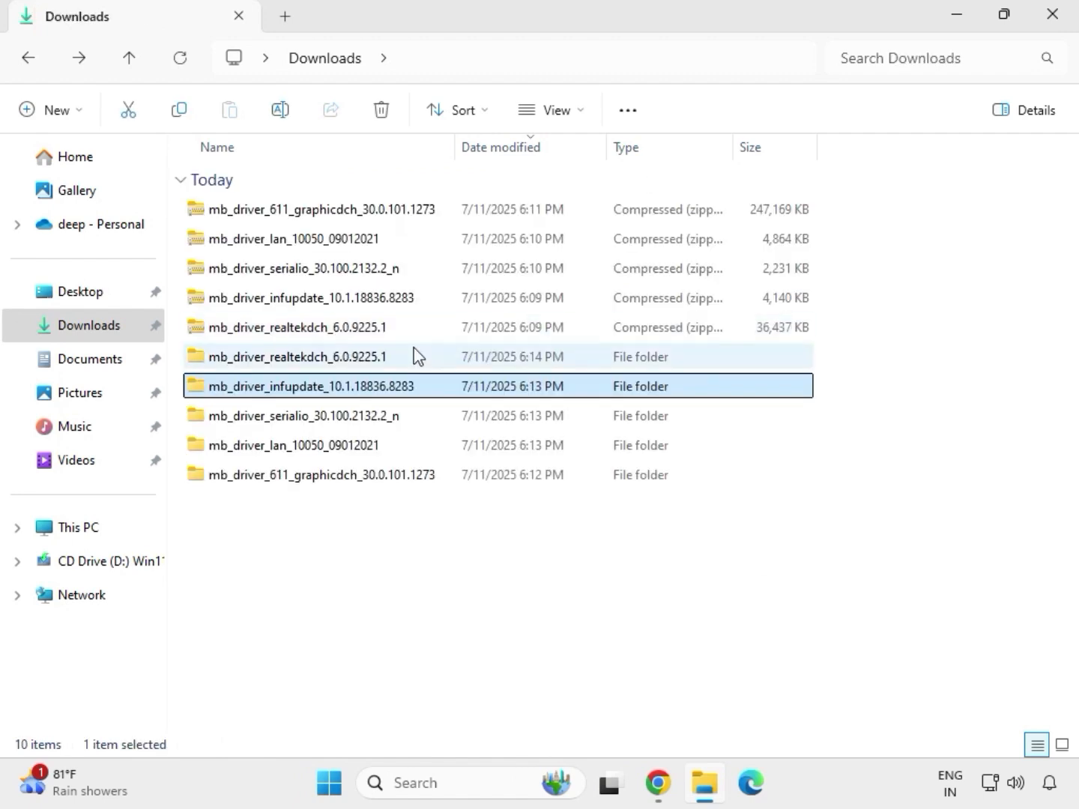
Open the extracted mb_driver_611_graphicdch_30.0.101.1273 folder in Downloads
double_click(401, 361)
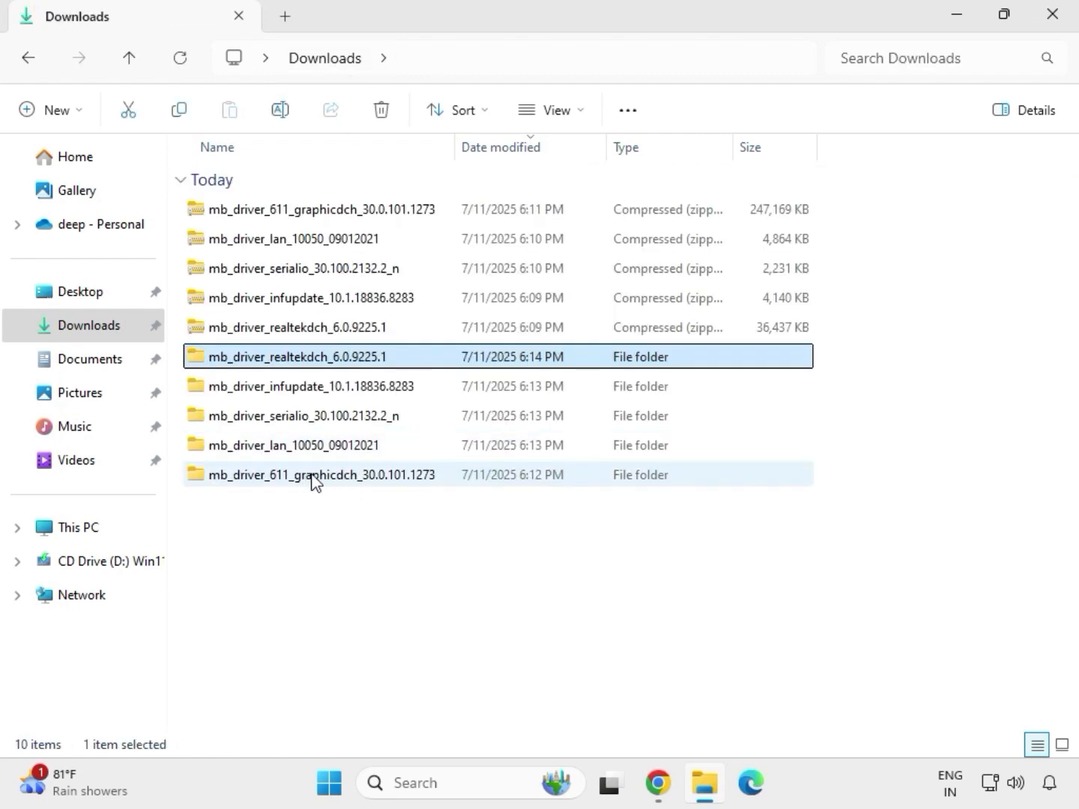
click(340, 480)
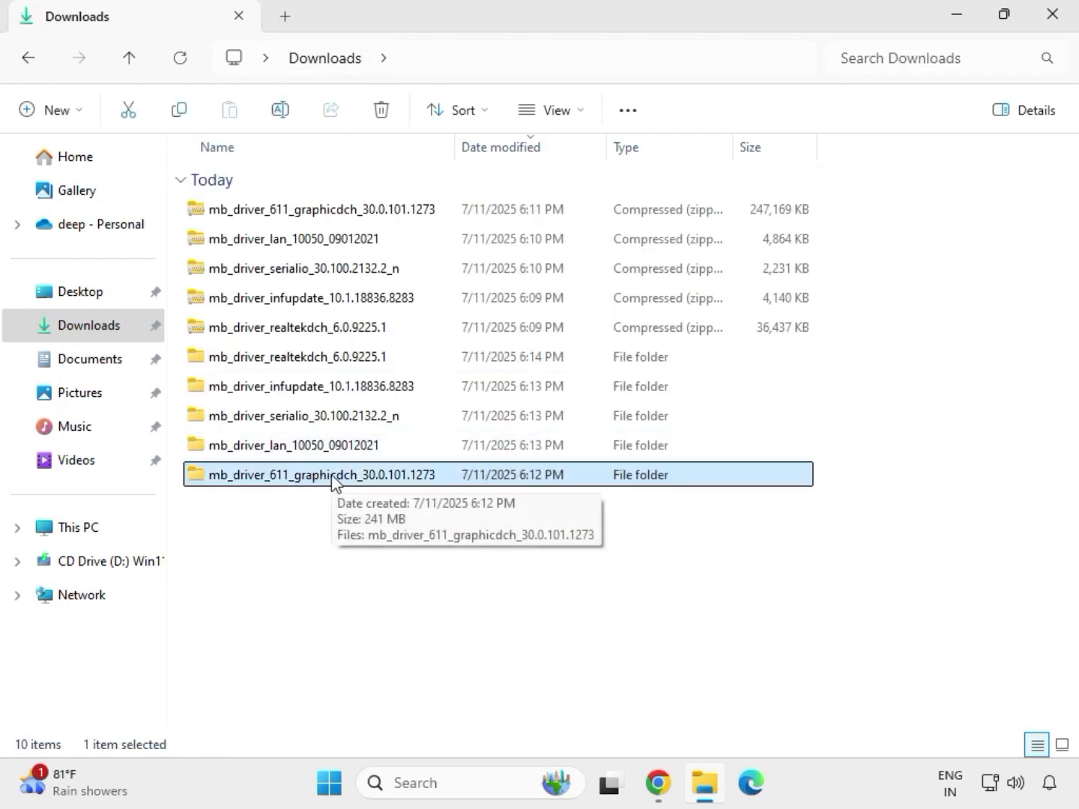
double_click(334, 479)
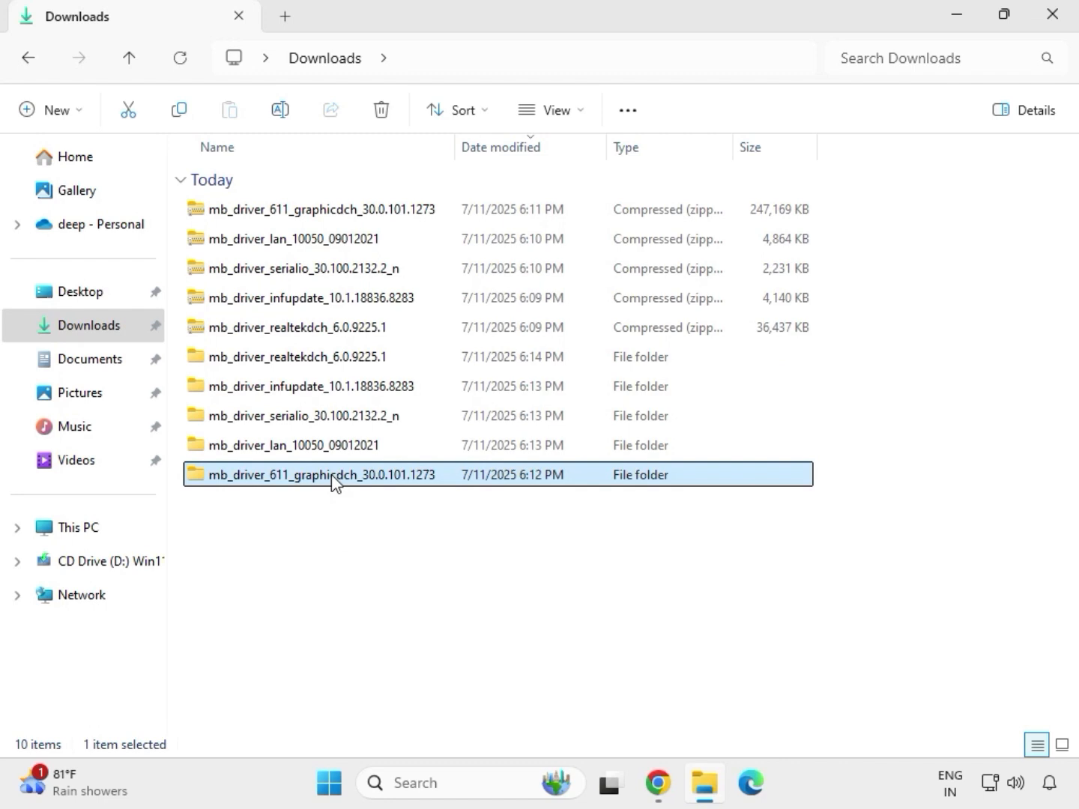
Run the mb_driver_611_graphicdch_30.0.101.1273 application as administrator, allowing the changes
click(301, 216)
right_click(314, 244)
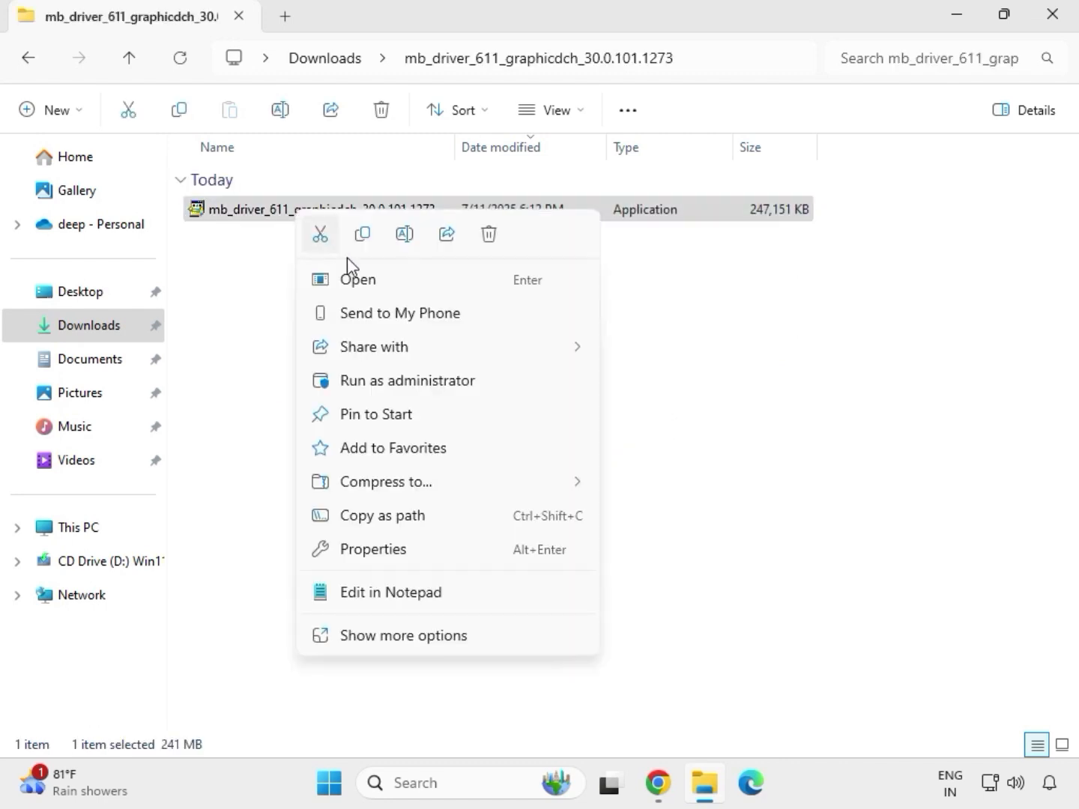
click(404, 384)
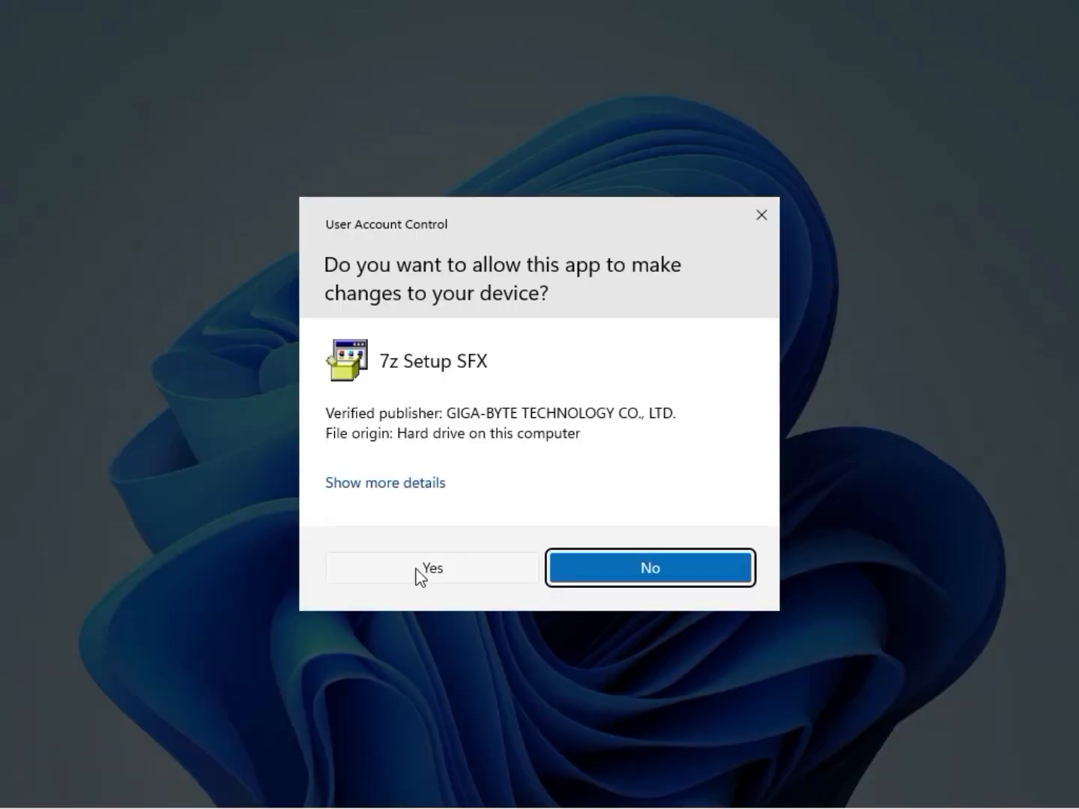
click(415, 574)
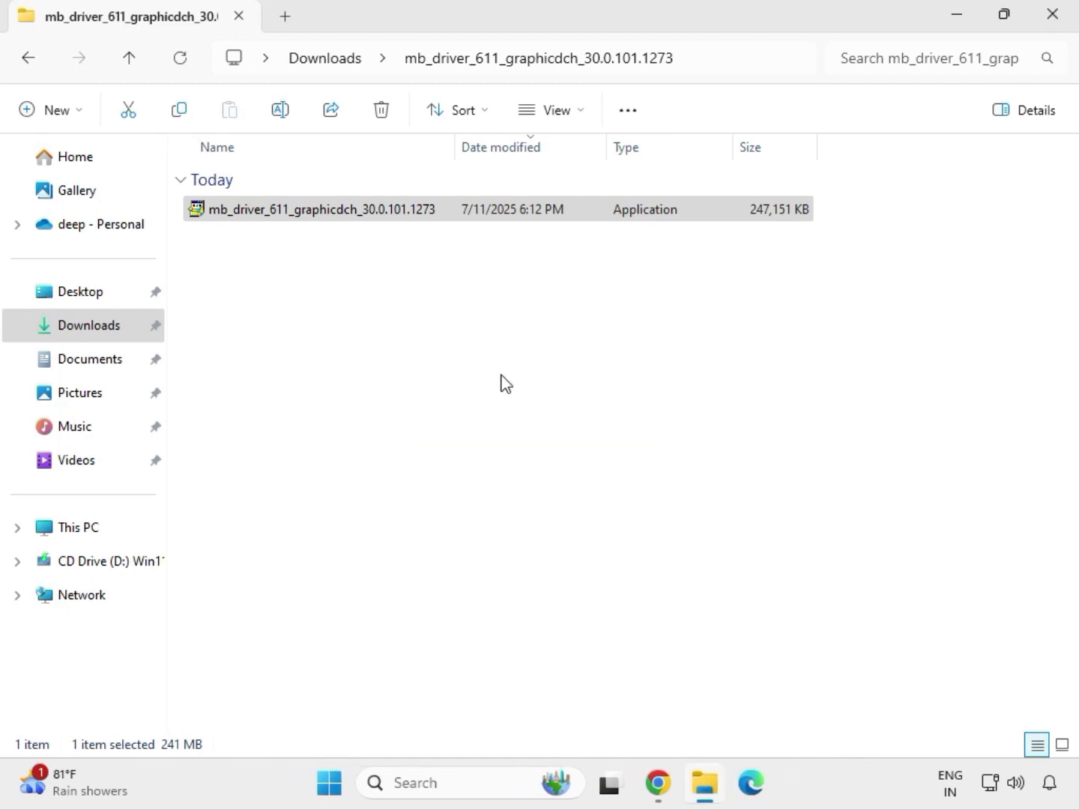
Return to Downloads and open the mb_driver_realtekdch_6.0.9225.1 folder and its 9225.1_UAD_Win10_Win11 driver subfolder
click(338, 60)
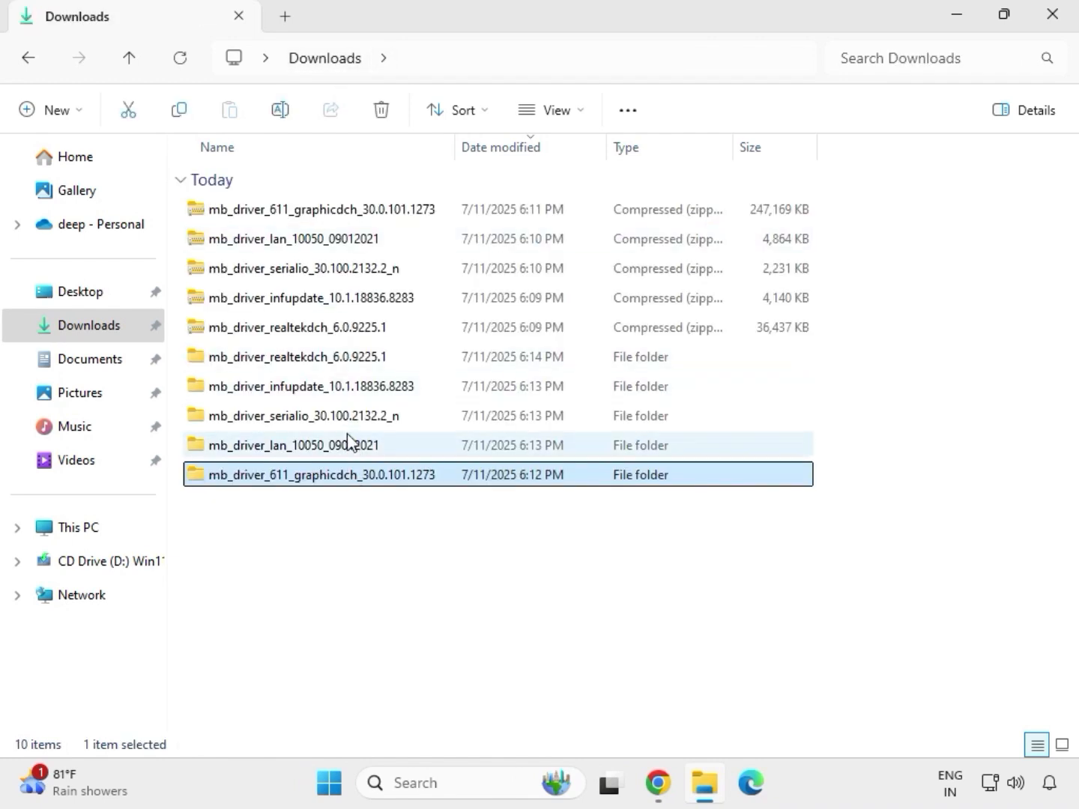
double_click(332, 360)
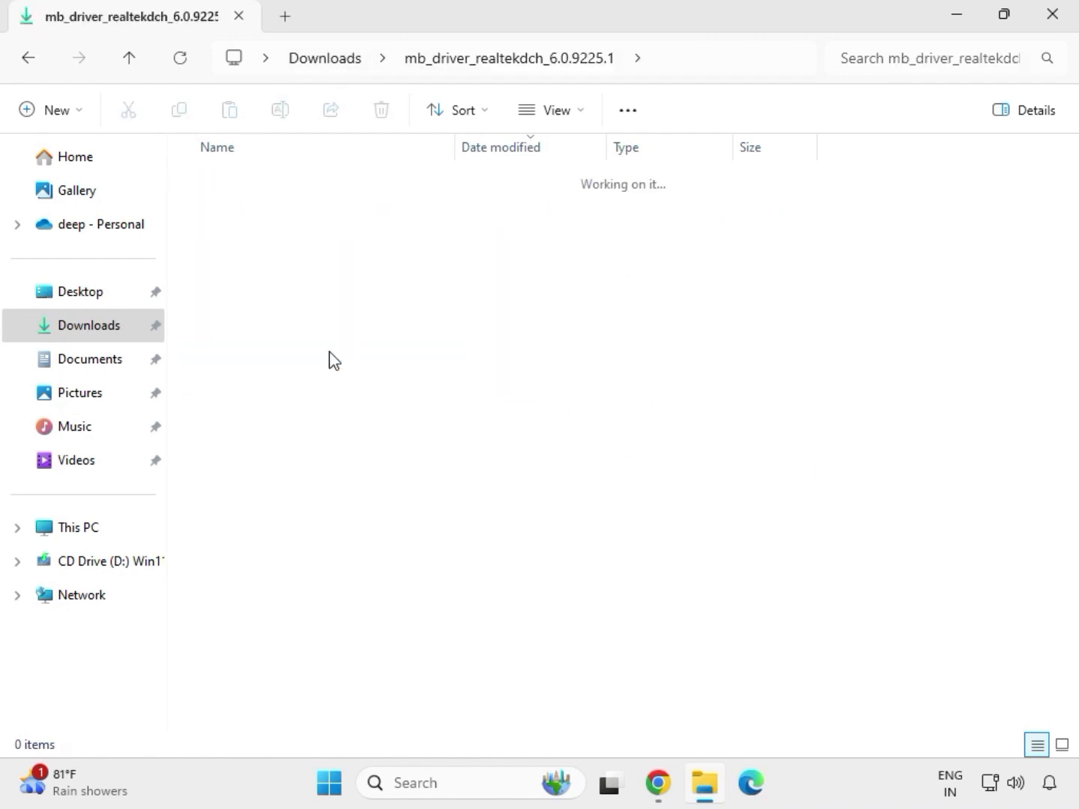
double_click(315, 209)
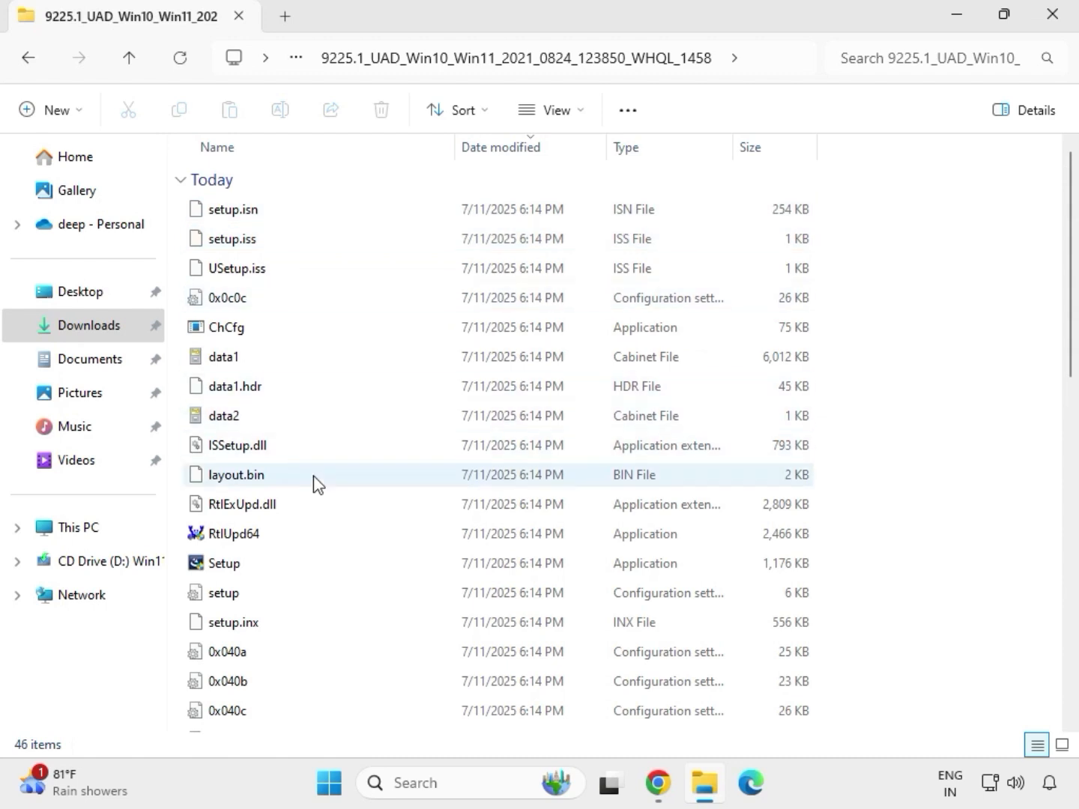
Run the Realtek audio Setup application as administrator, allow the changes, and finish the Realtek Audio Driver setup wizard
click(259, 566)
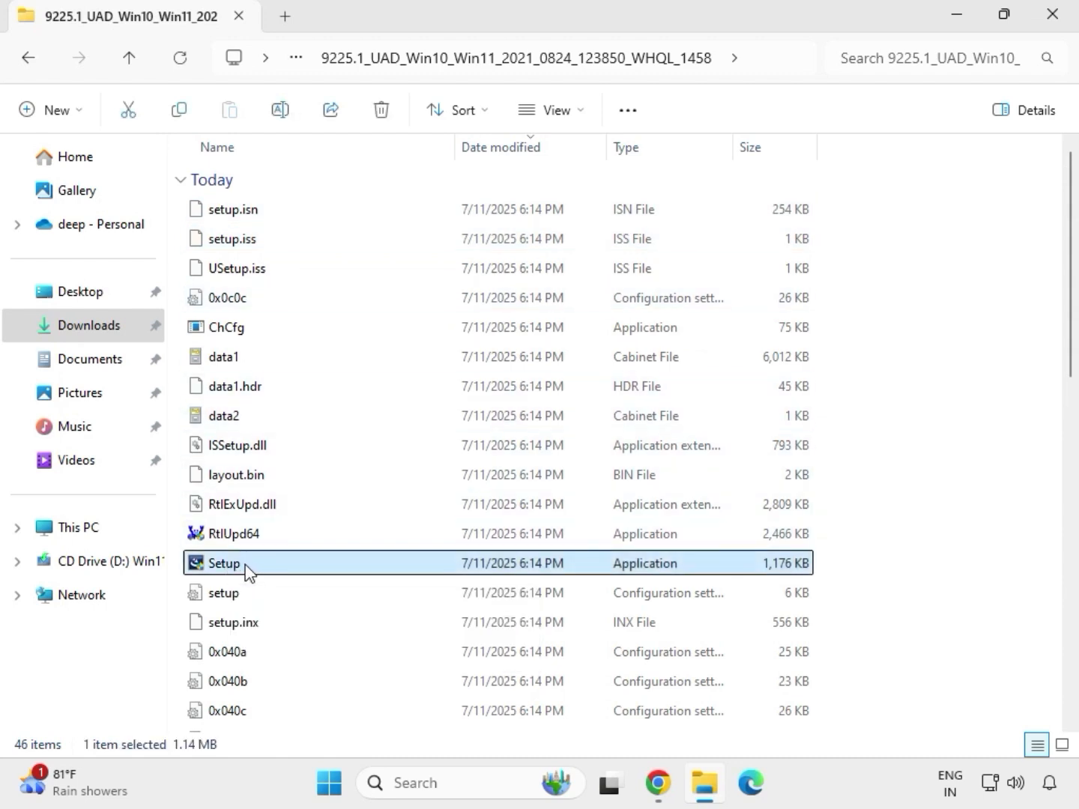
right_click(248, 572)
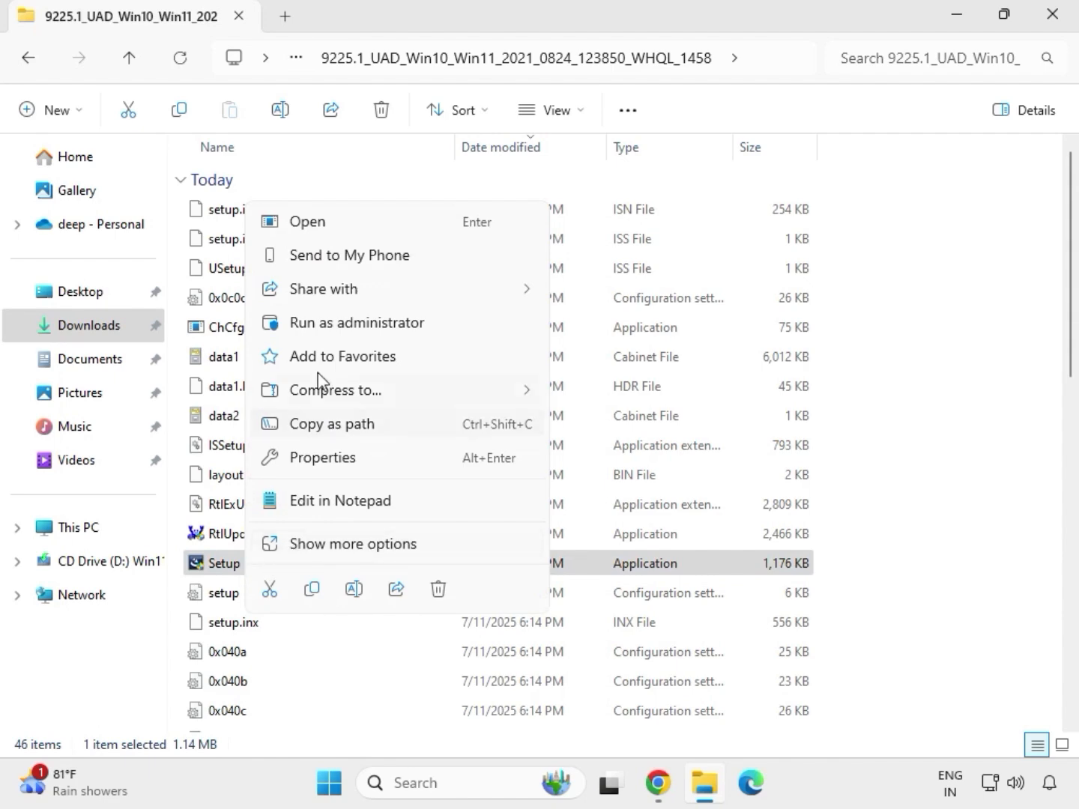
click(333, 325)
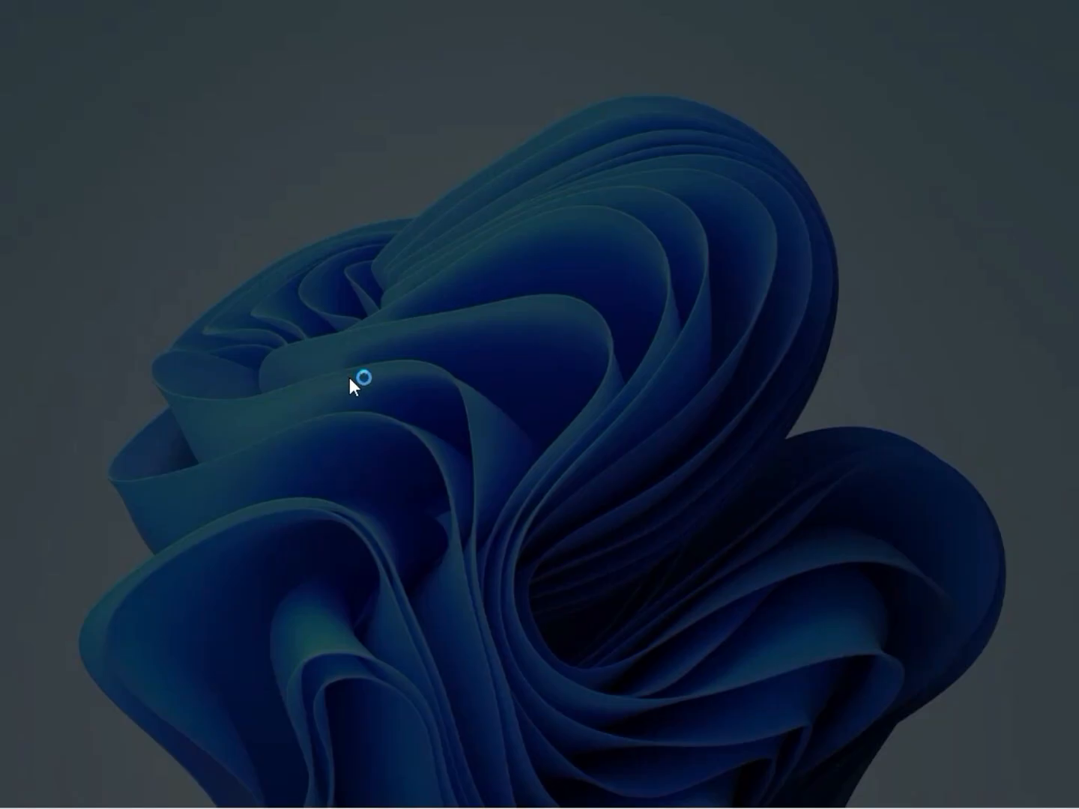
click(382, 566)
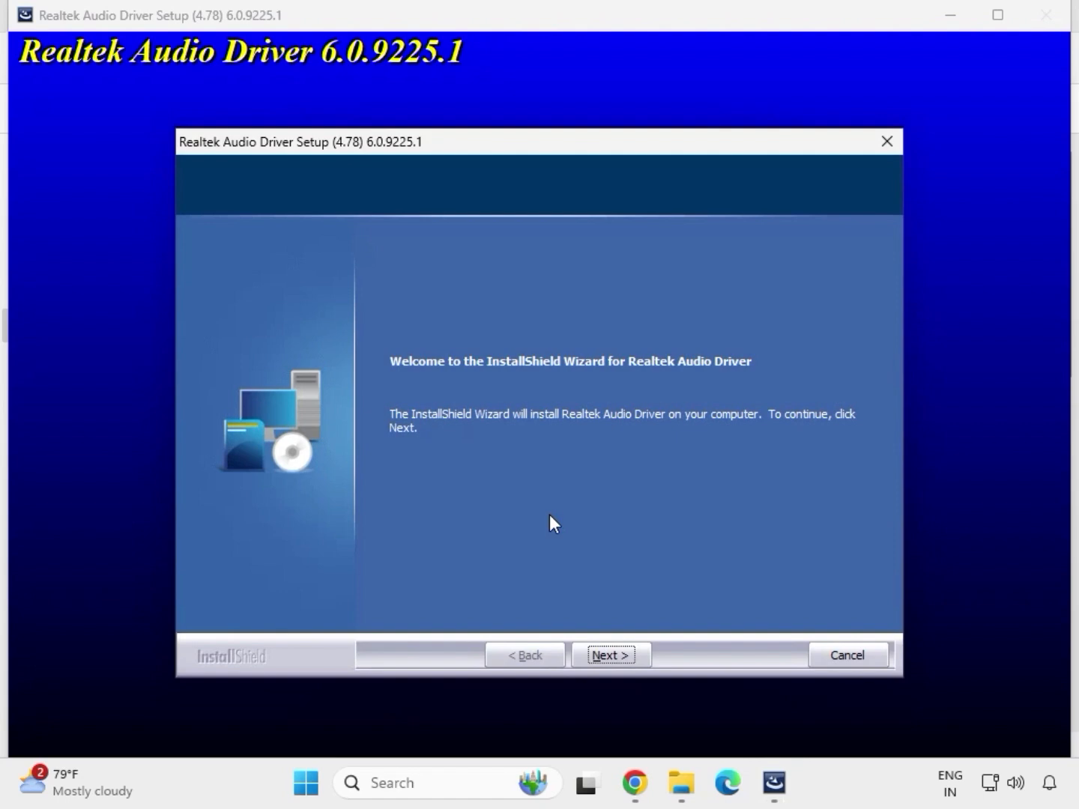
click(611, 653)
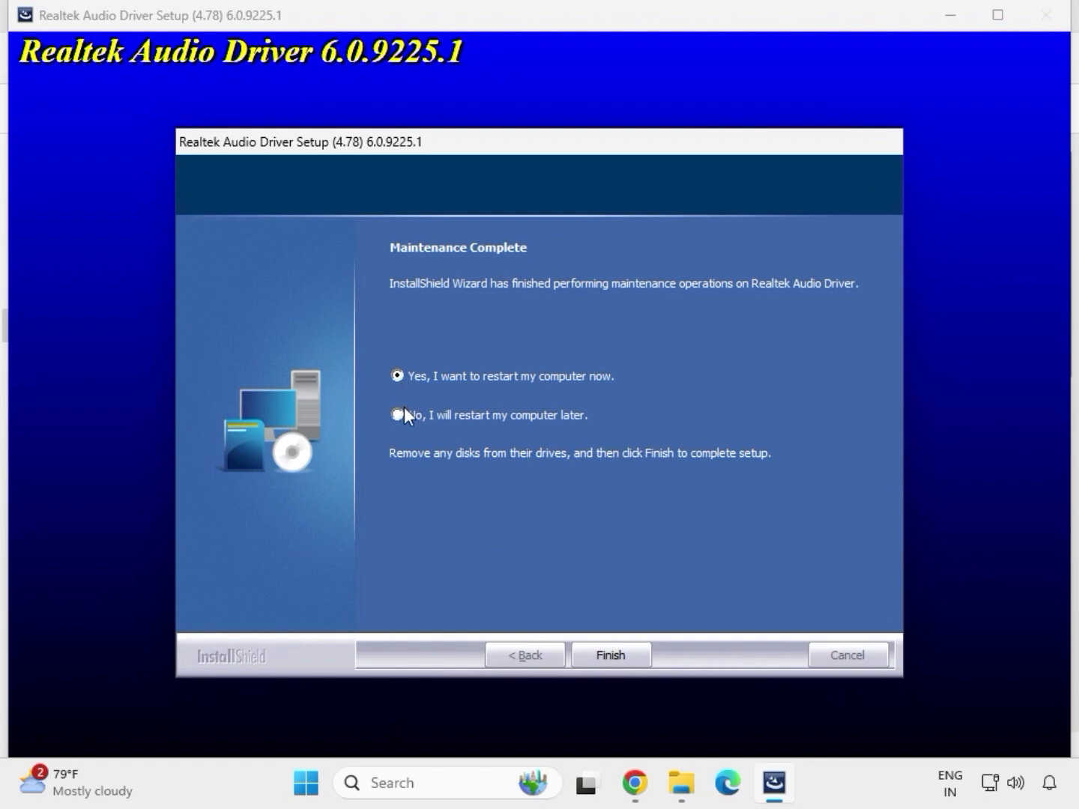
click(607, 651)
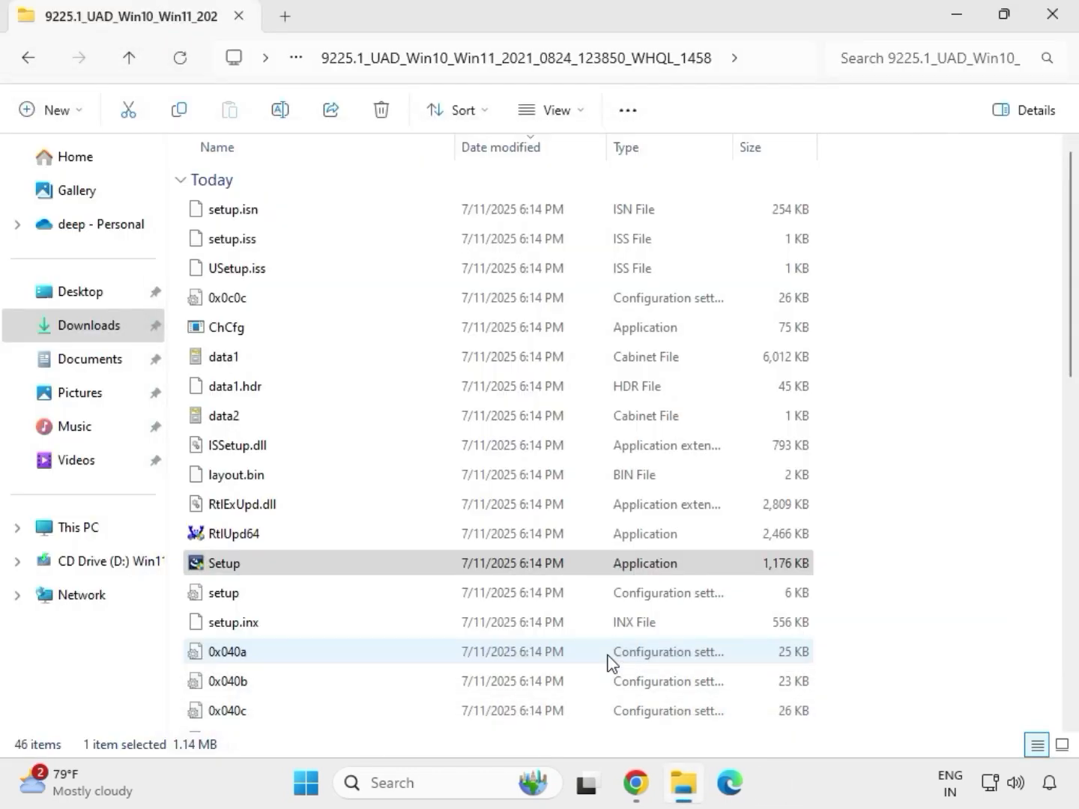